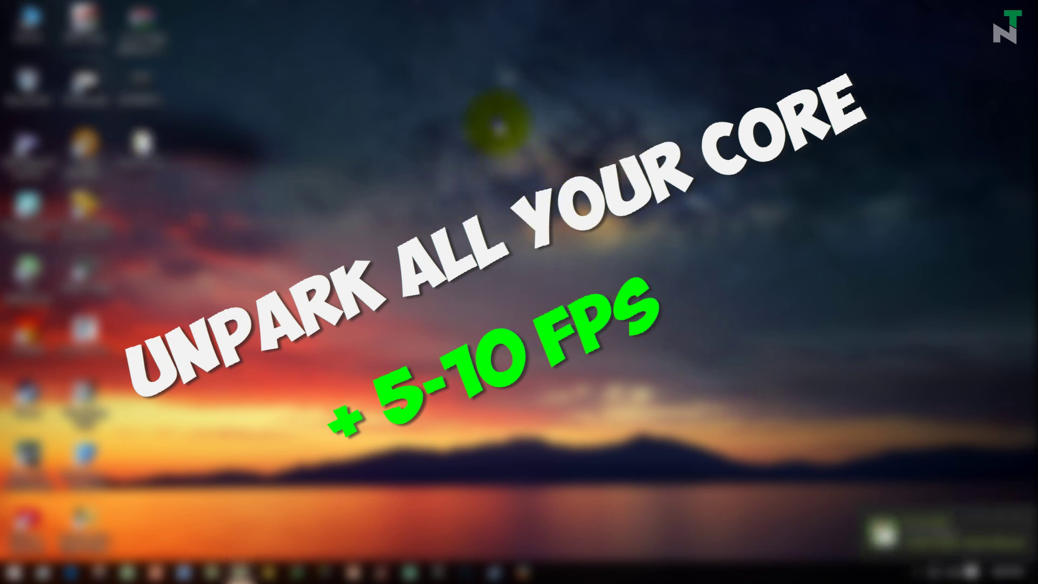
# - Launch UnparkCPU.exe from the Unpark-CPU-App folder on the desktop and minimize the folder window
pyautogui.click(147, 153)
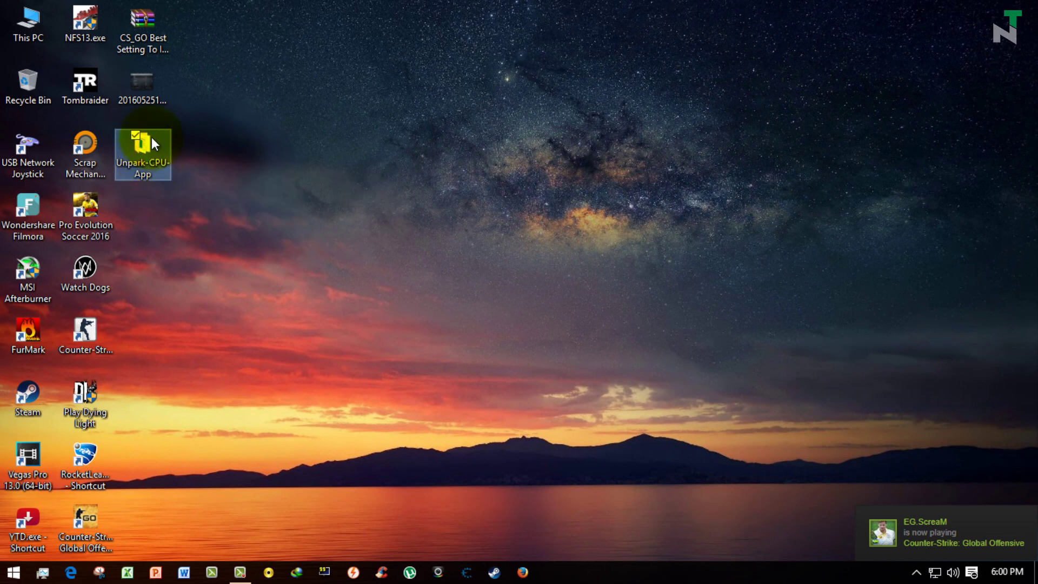
pyautogui.doubleClick(152, 140)
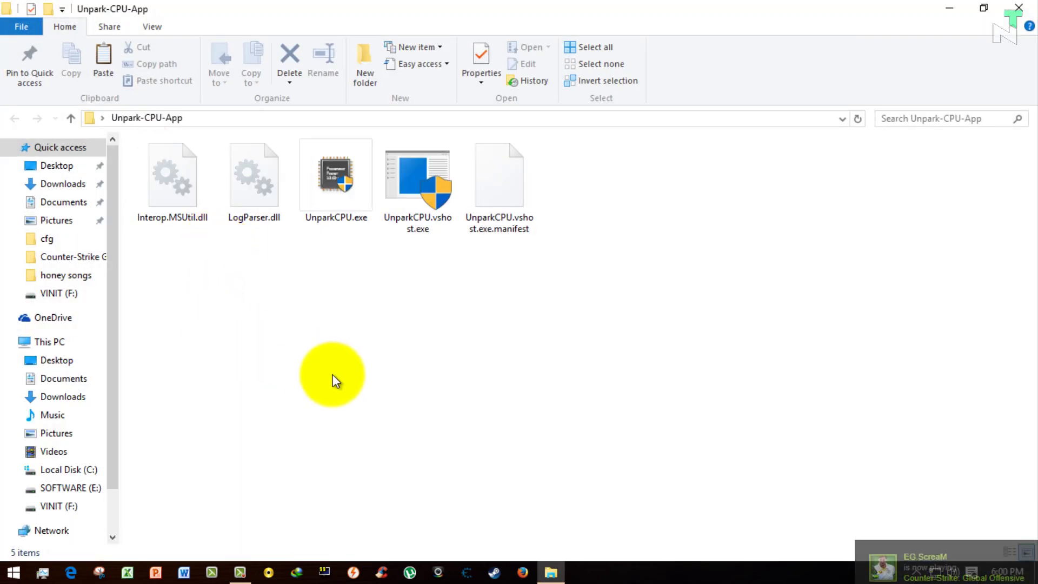
pyautogui.moveTo(333, 374); pyautogui.dragTo(343, 228)
pyautogui.click(359, 311)
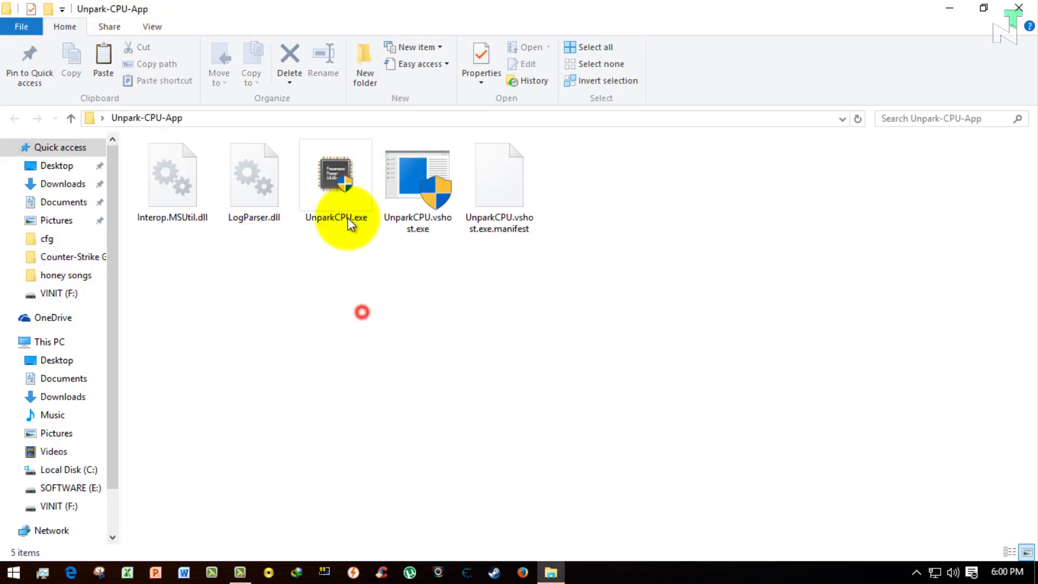
pyautogui.doubleClick(348, 184)
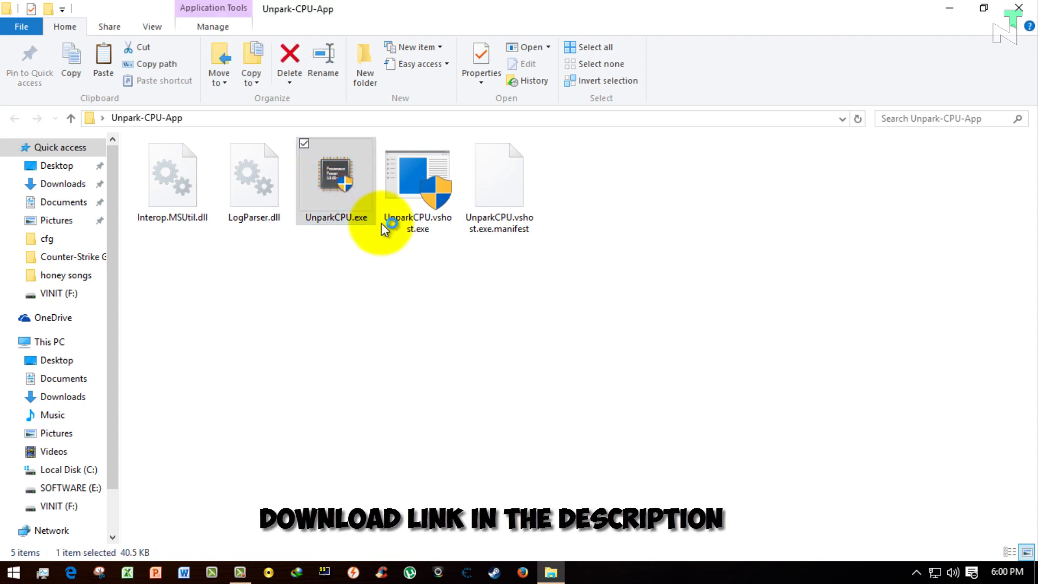
pyautogui.click(947, 8)
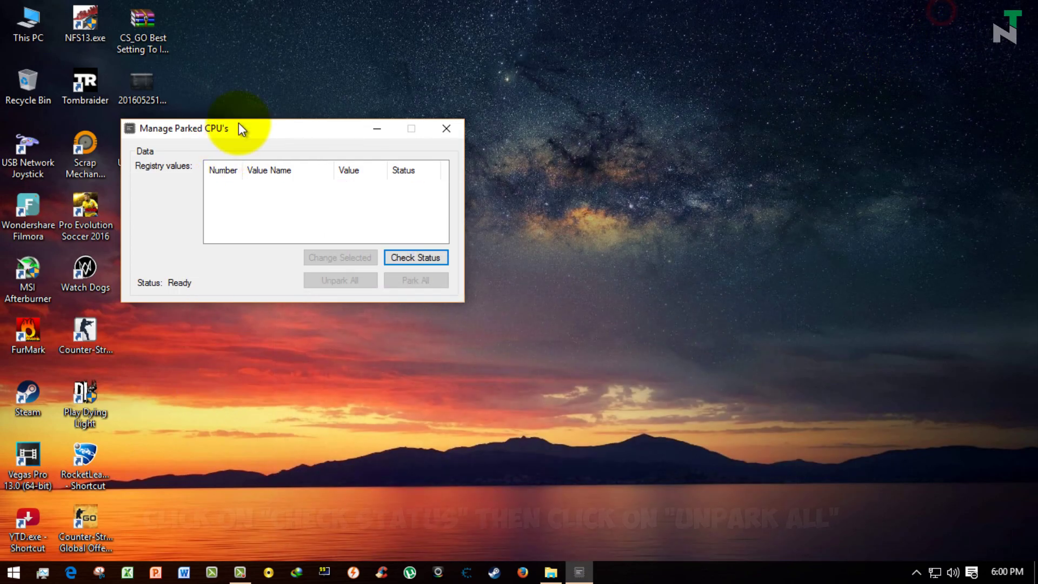
# - Check the parking status of the CPU cores in Manage Parked CPU's and unpark all of them
pyautogui.moveTo(239, 128); pyautogui.dragTo(525, 181)
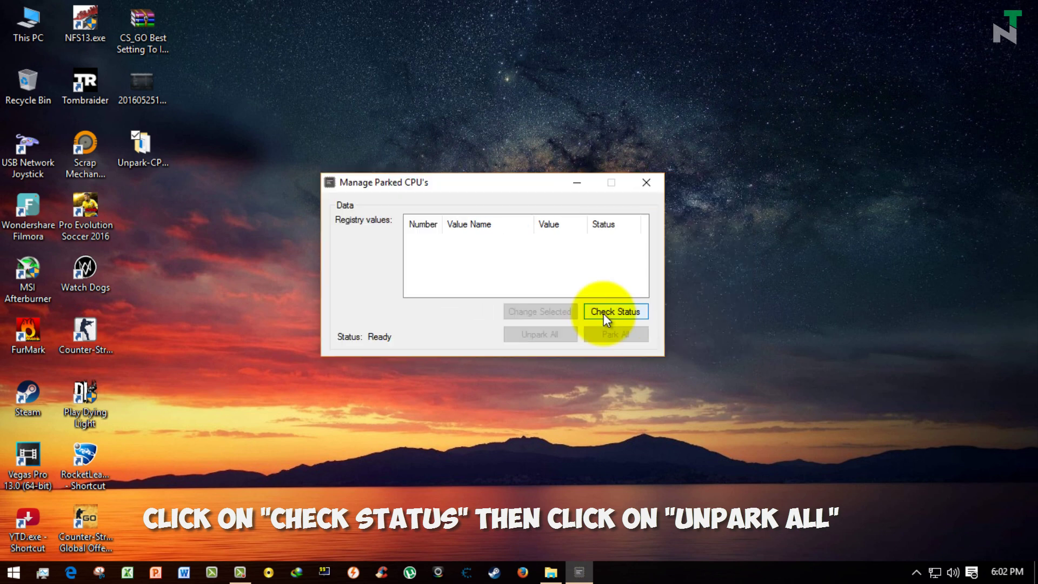
pyautogui.click(604, 314)
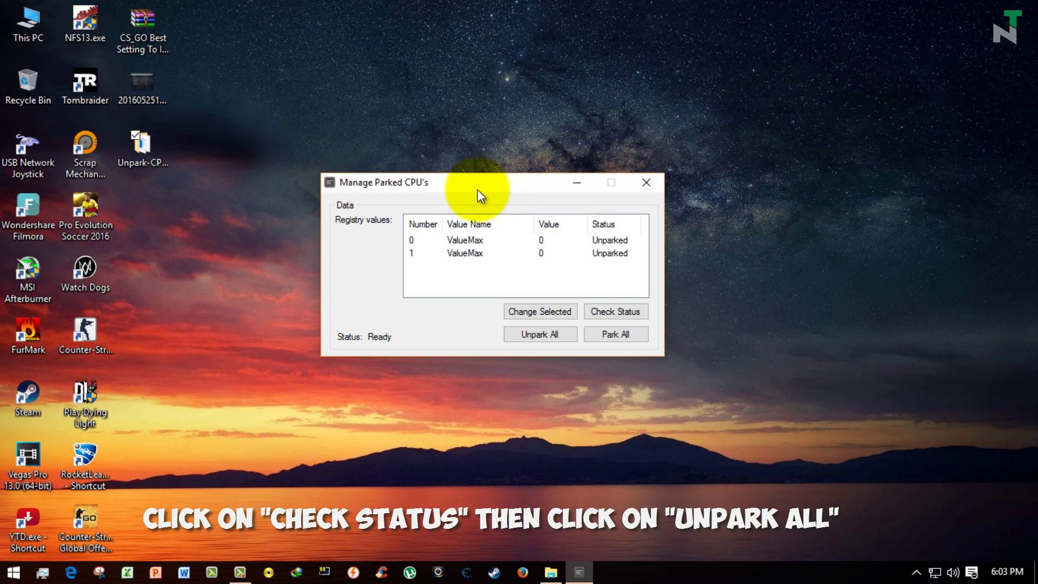
pyautogui.click(534, 336)
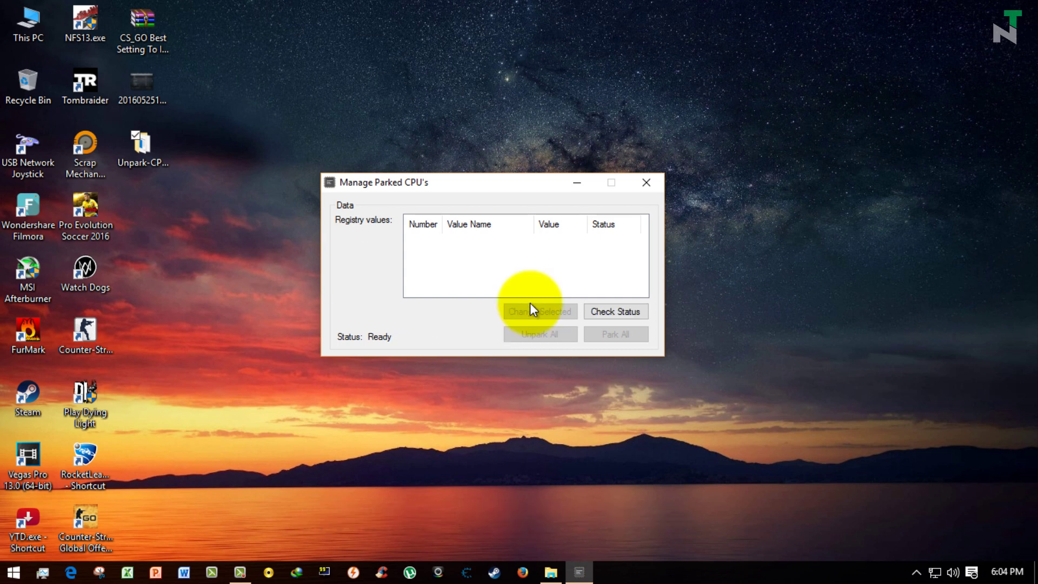
pyautogui.moveTo(469, 182); pyautogui.dragTo(458, 187)
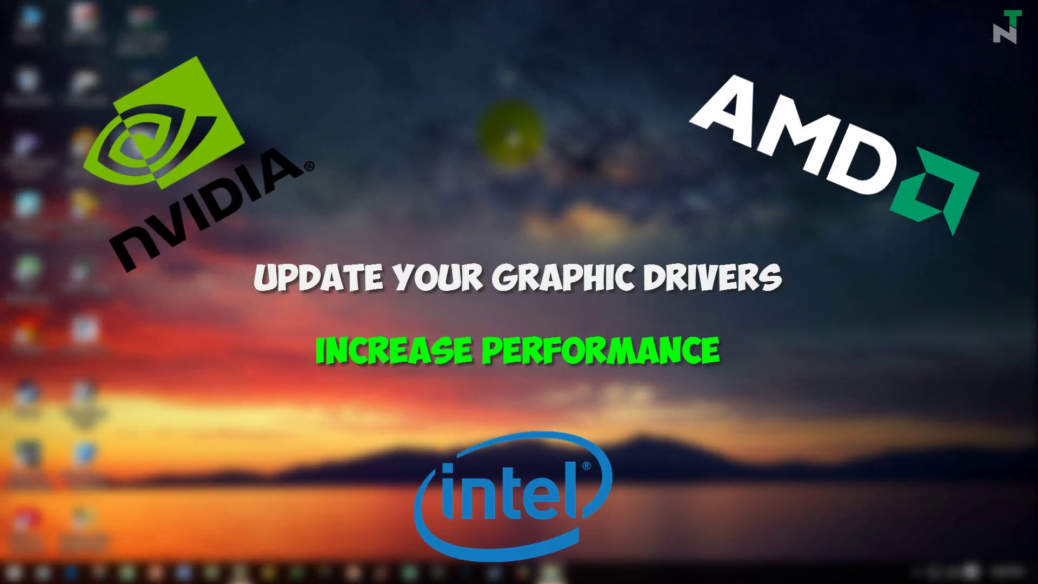
pyautogui.rightClick(508, 129)
pyautogui.rightClick(476, 162)
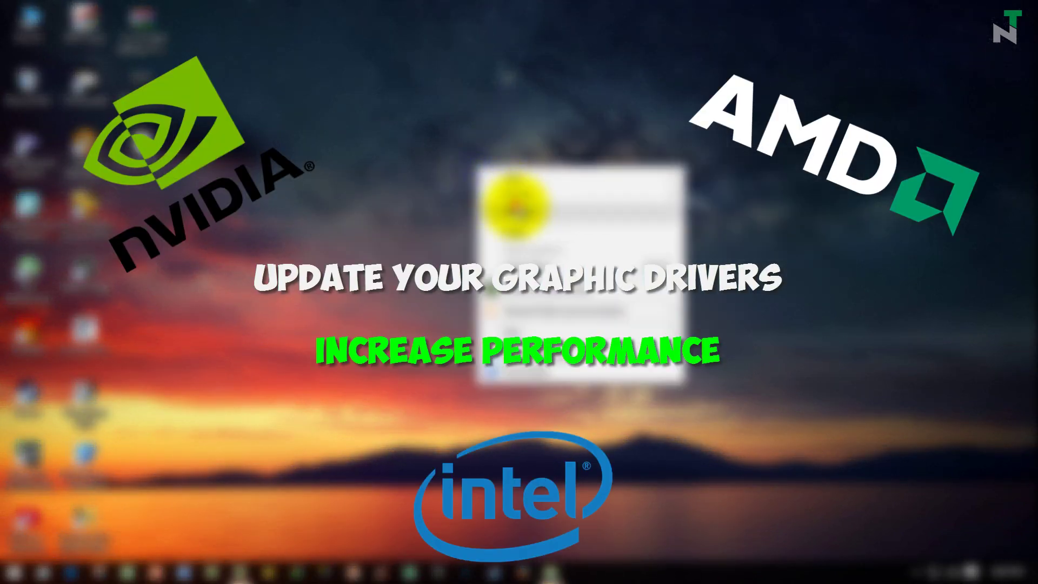
pyautogui.click(495, 181)
pyautogui.rightClick(514, 135)
pyautogui.click(555, 174)
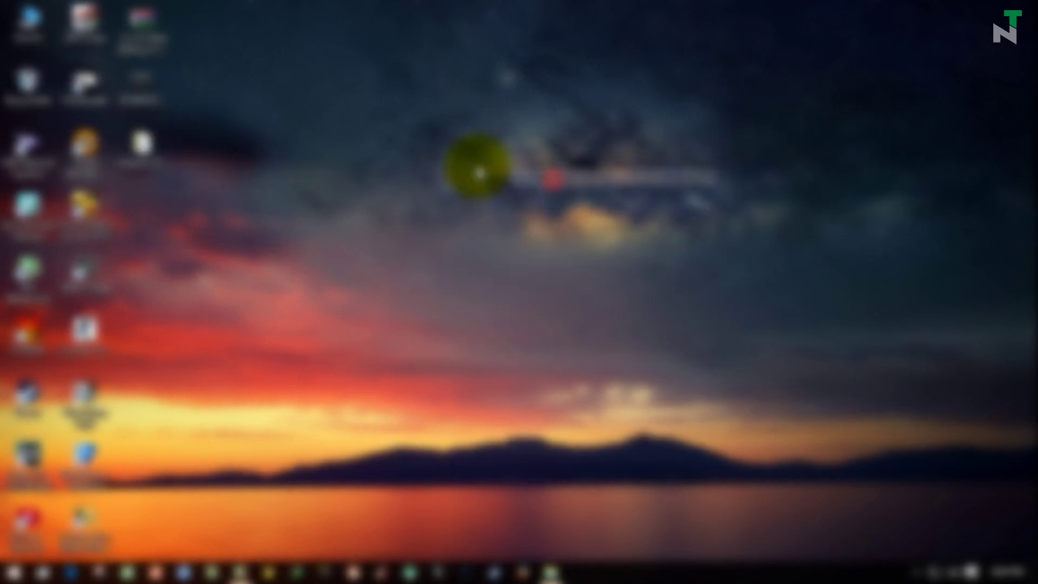
pyautogui.rightClick(476, 165)
pyautogui.click(516, 206)
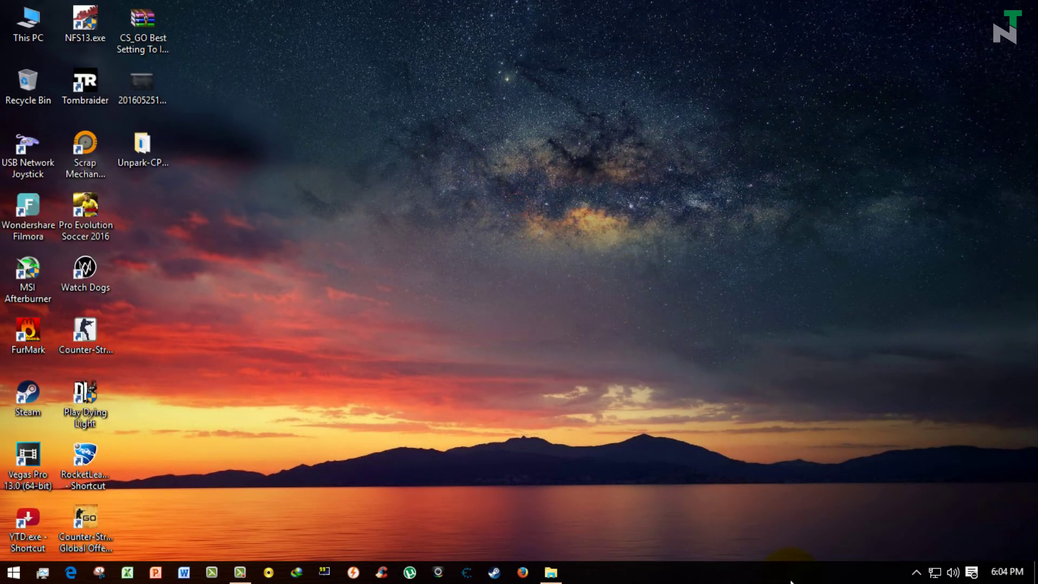
# - Check for NVIDIA graphics driver updates from the hidden notification icons
pyautogui.click(916, 574)
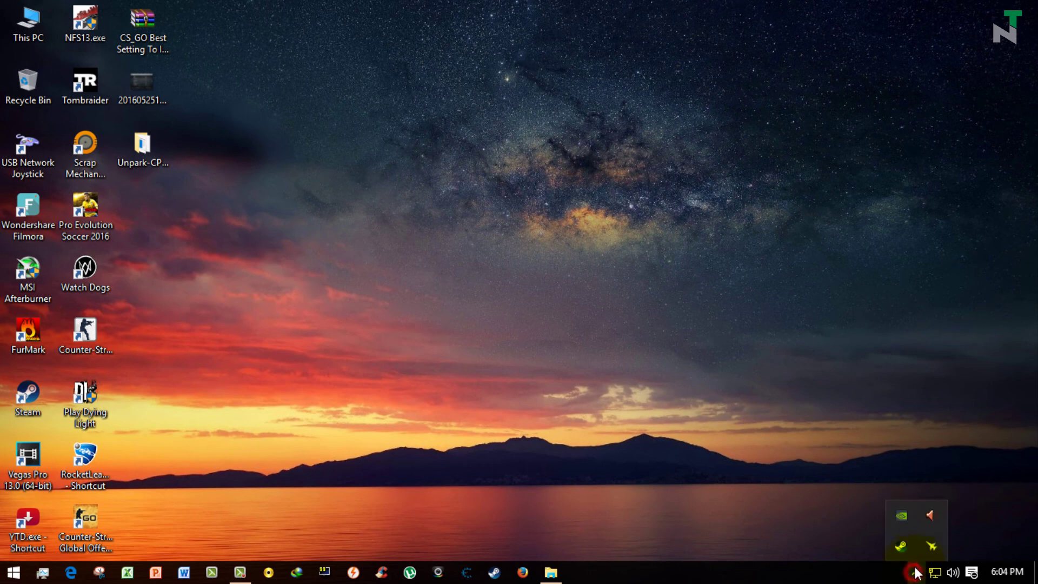
pyautogui.rightClick(897, 516)
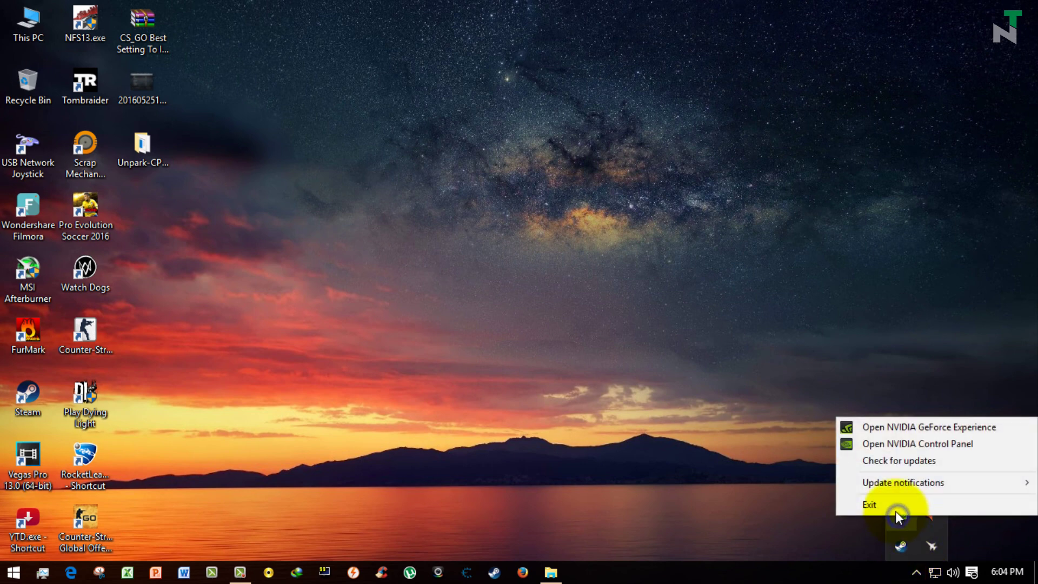
pyautogui.click(893, 462)
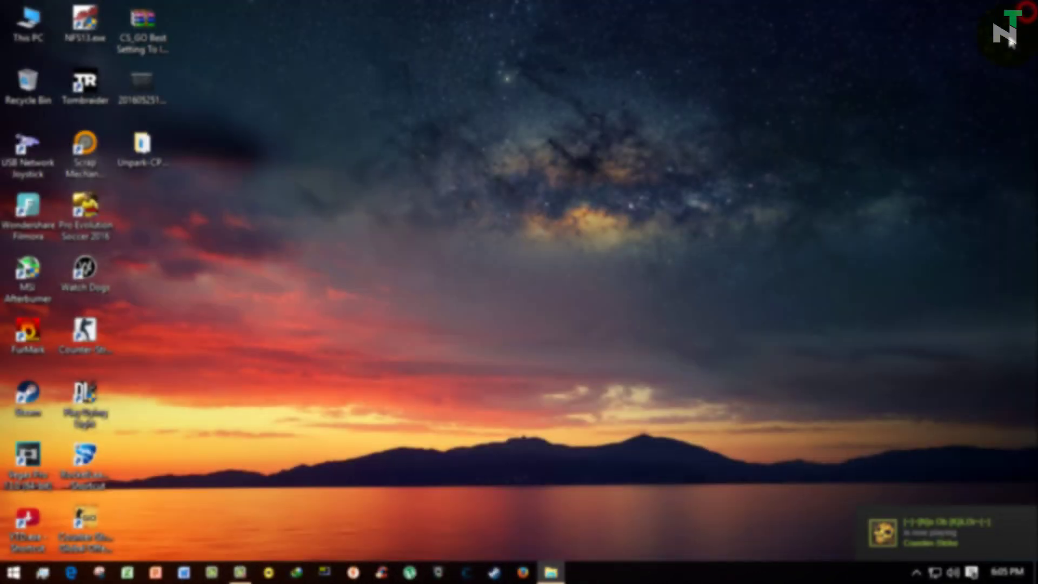
# - Refresh the desktop, open the NVIDIA Control Panel and go to the Manage 3D settings page
pyautogui.rightClick(556, 174)
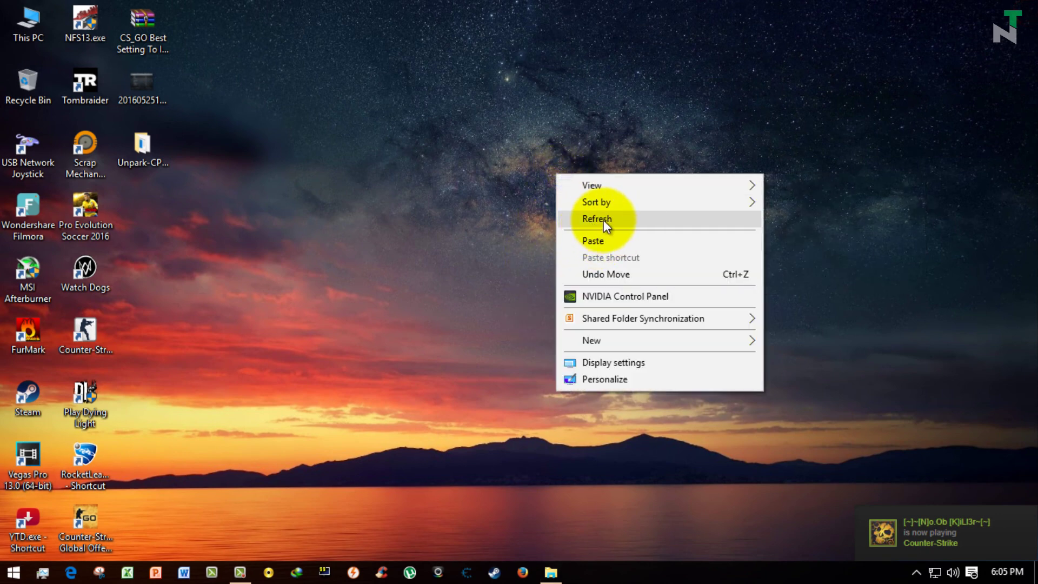
pyautogui.click(598, 216)
pyautogui.rightClick(506, 185)
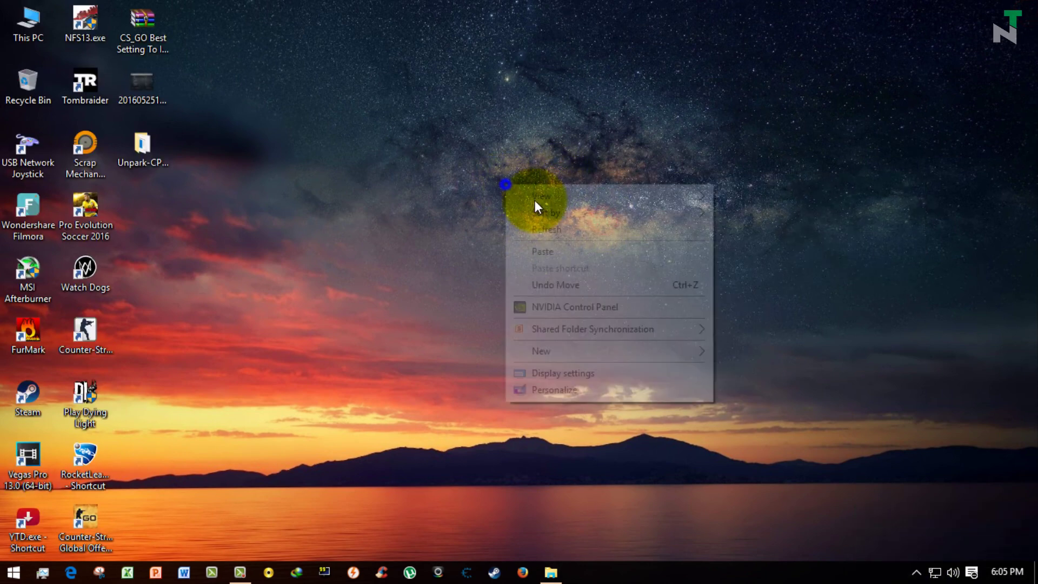
pyautogui.click(578, 309)
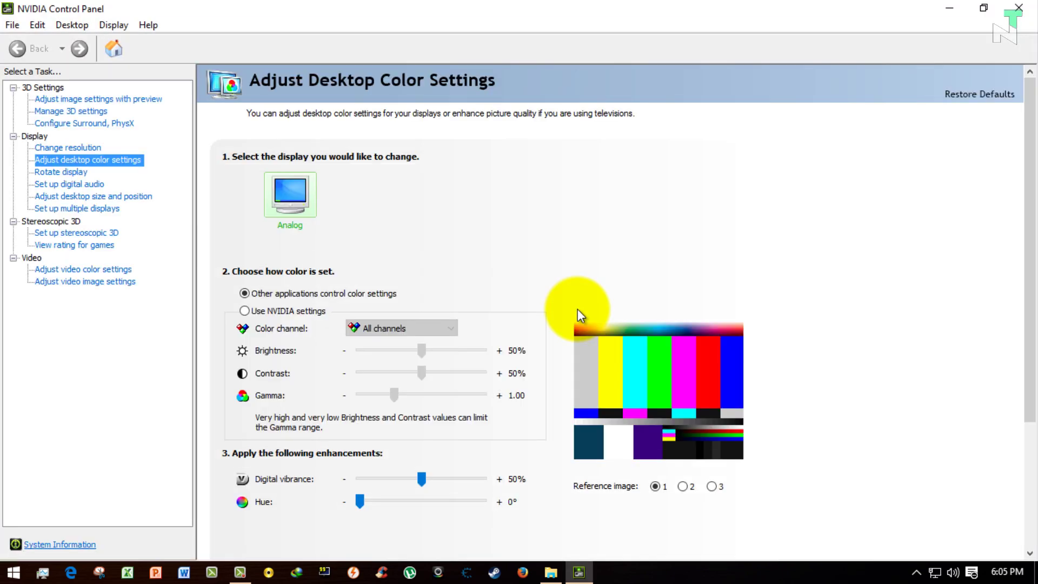
pyautogui.click(72, 111)
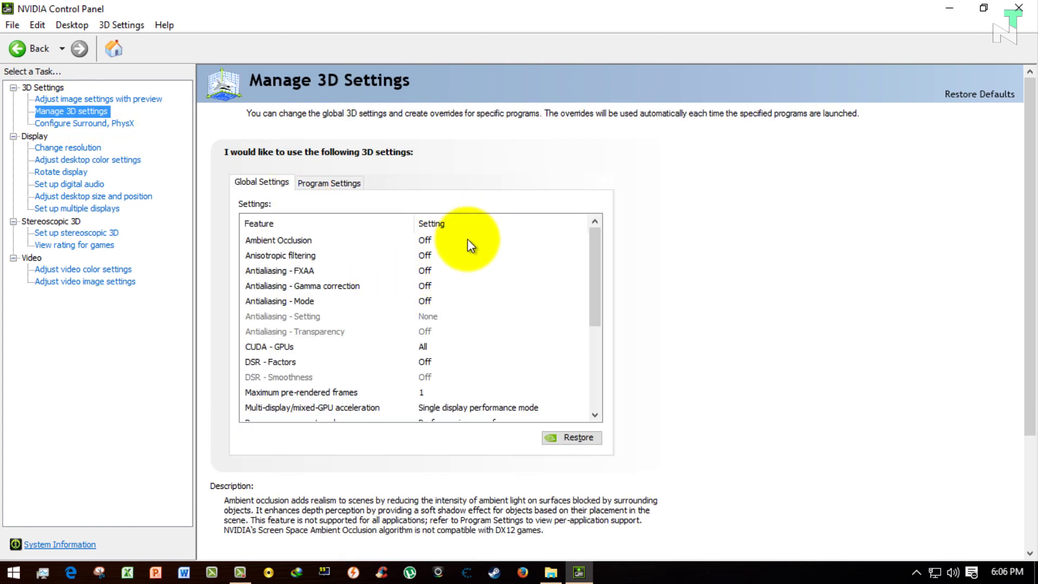
# - Set the global Maximum pre-rendered frames to 1 and Power management mode to Prefer maximum performance
pyautogui.moveTo(590, 268); pyautogui.dragTo(594, 306)
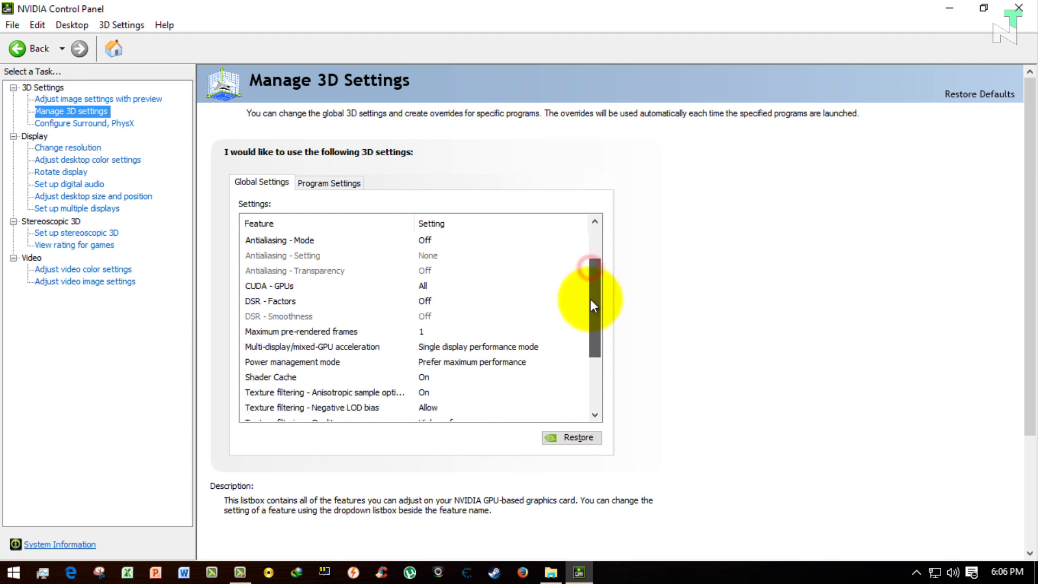
pyautogui.click(421, 332)
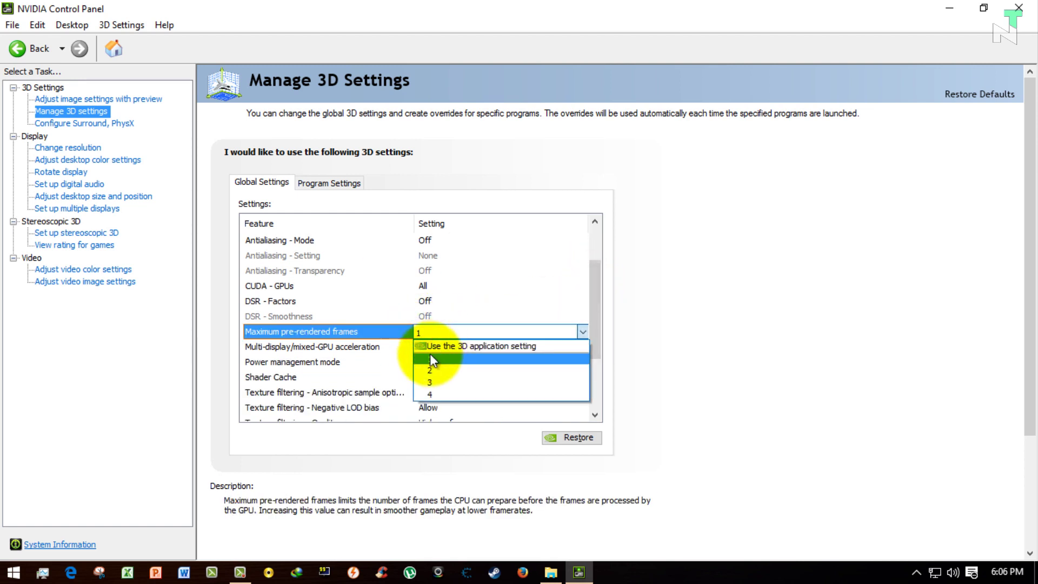
pyautogui.click(433, 358)
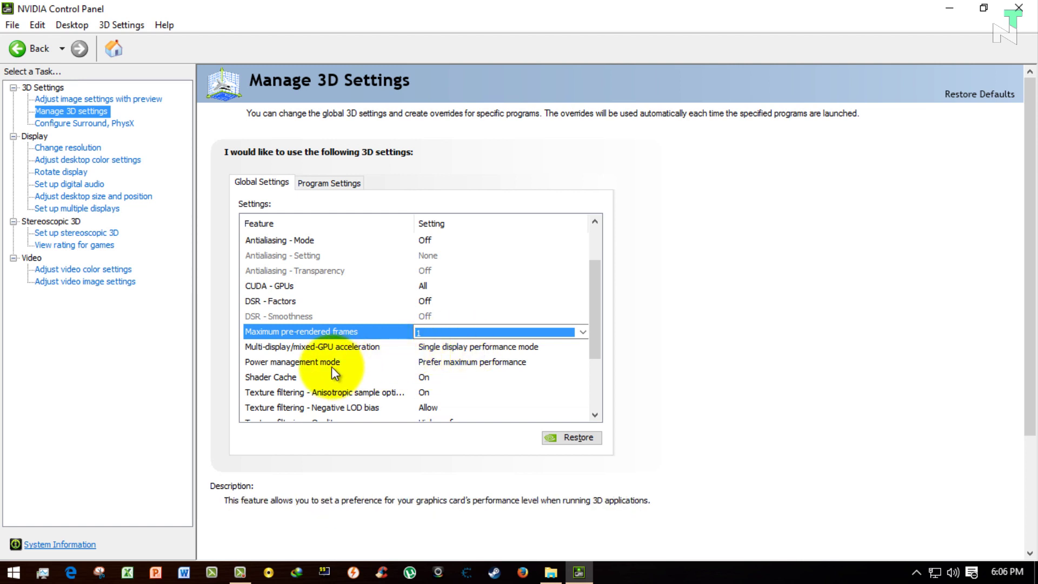
pyautogui.click(441, 362)
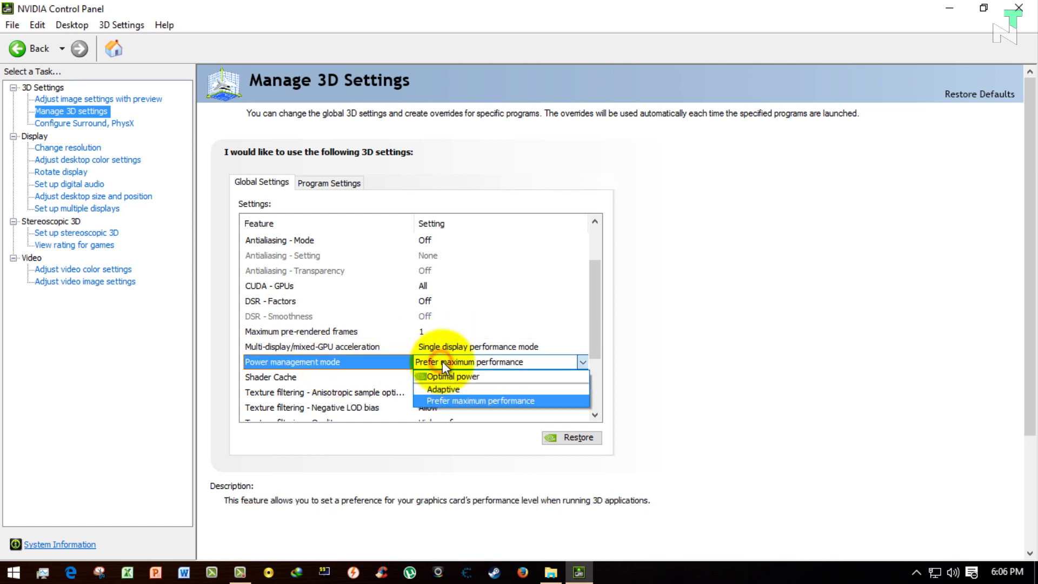
pyautogui.click(441, 400)
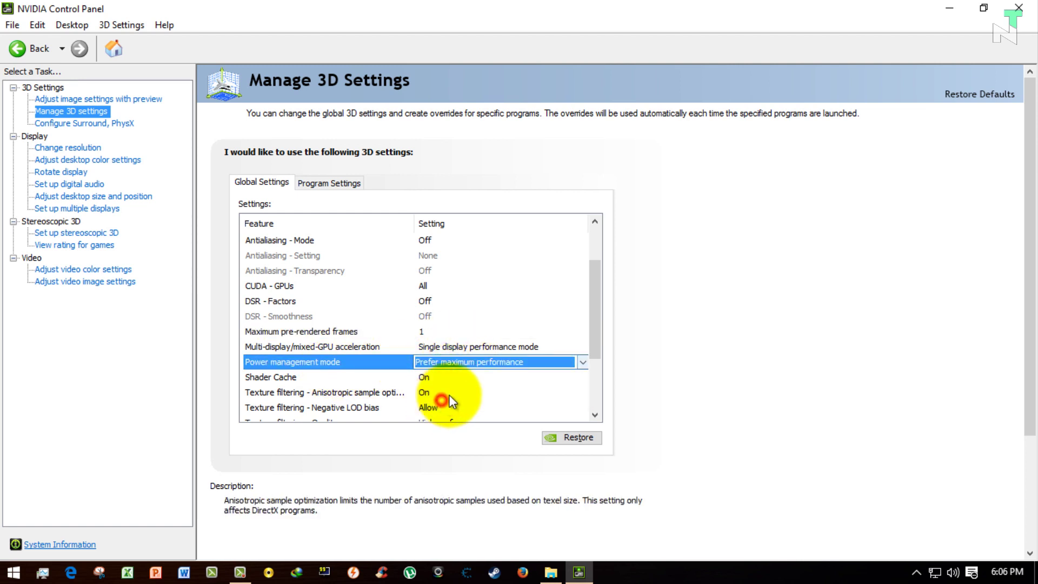
# - Set the global Texture filtering - Quality option to High performance
pyautogui.moveTo(593, 323); pyautogui.dragTo(593, 346)
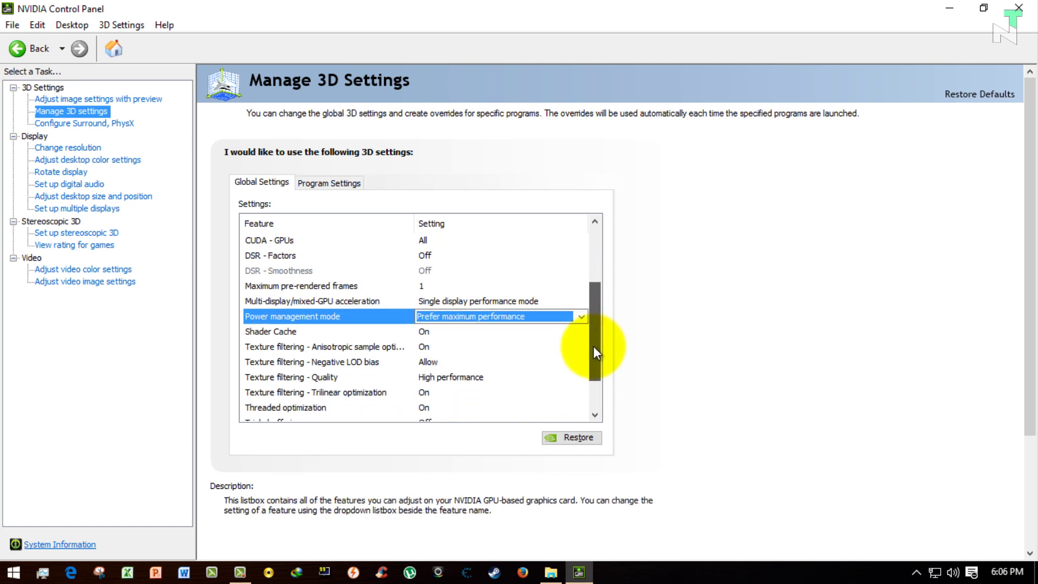
pyautogui.click(342, 379)
pyautogui.click(440, 379)
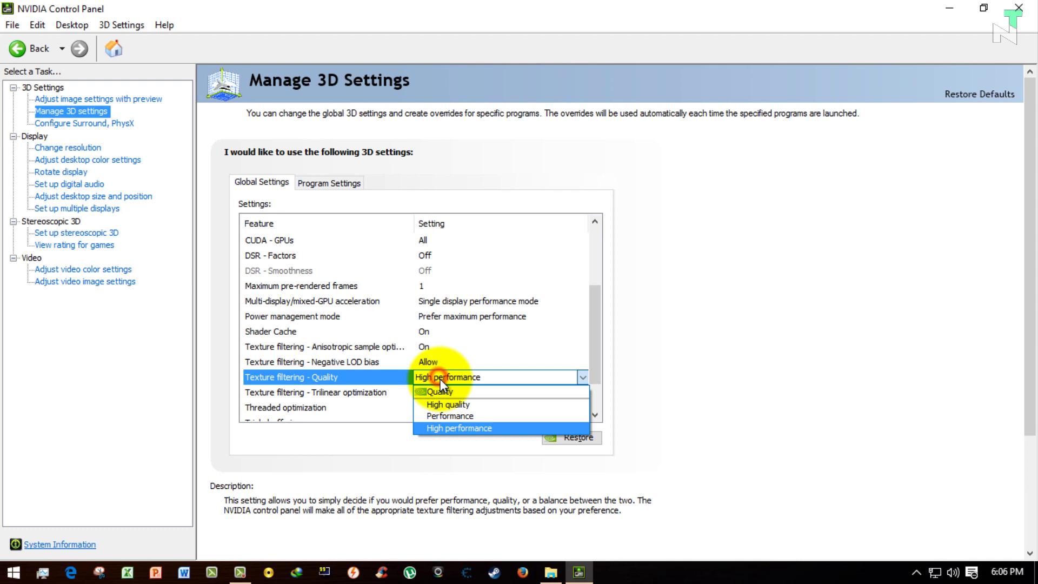
pyautogui.click(441, 430)
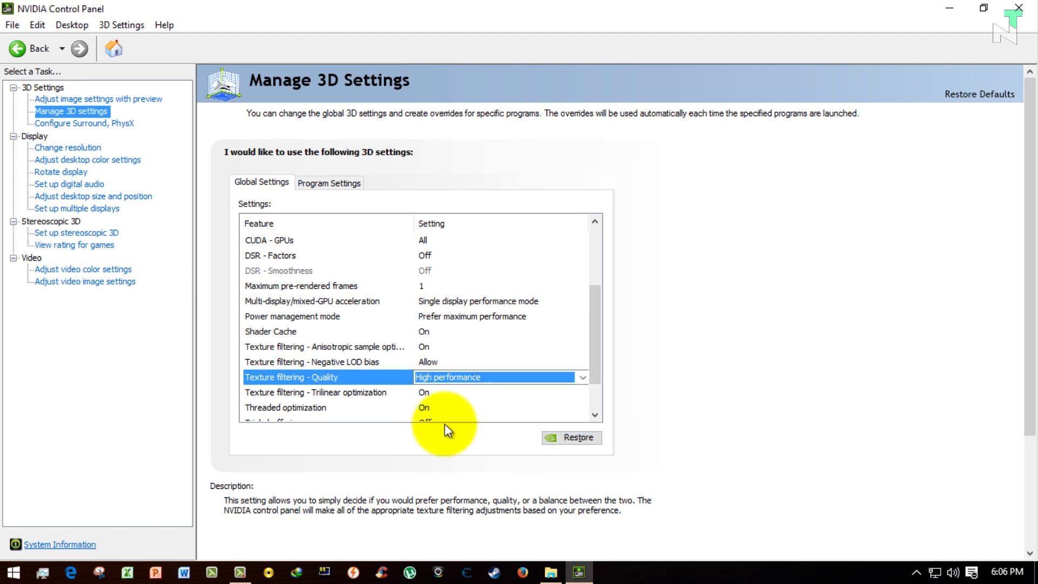
# - Set the global Vertical sync option to Off and close the NVIDIA Control Panel
pyautogui.scroll(-1, 478, 401)
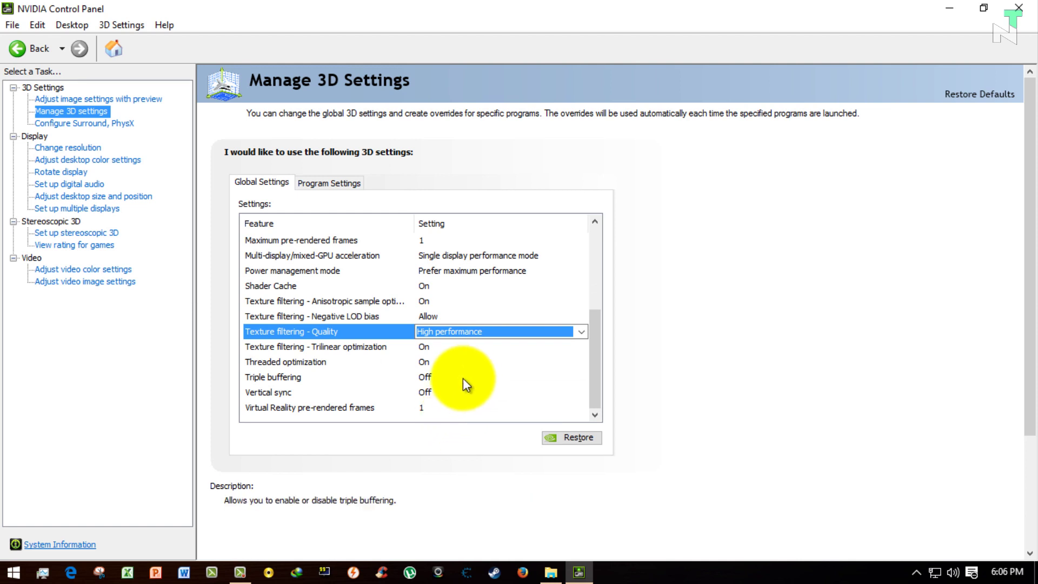
pyautogui.click(328, 395)
pyautogui.click(446, 396)
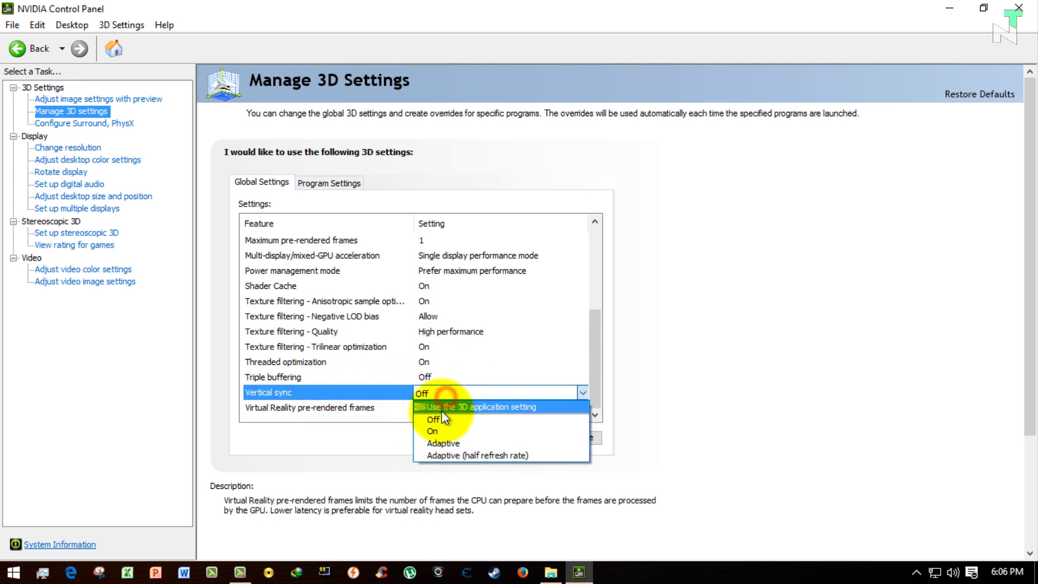
pyautogui.click(440, 421)
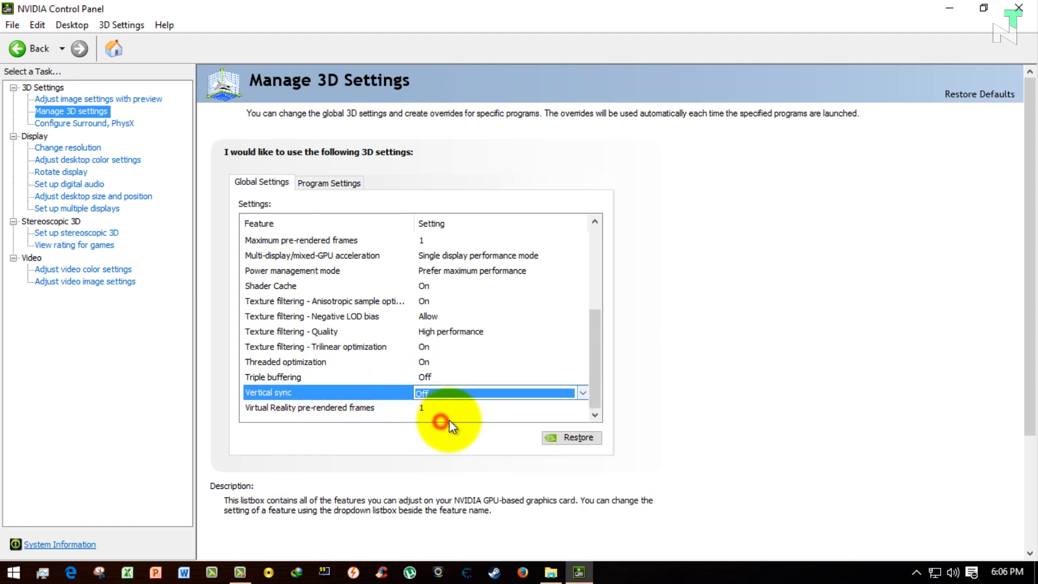
pyautogui.moveTo(1027, 332); pyautogui.dragTo(1020, 313)
pyautogui.click(938, 352)
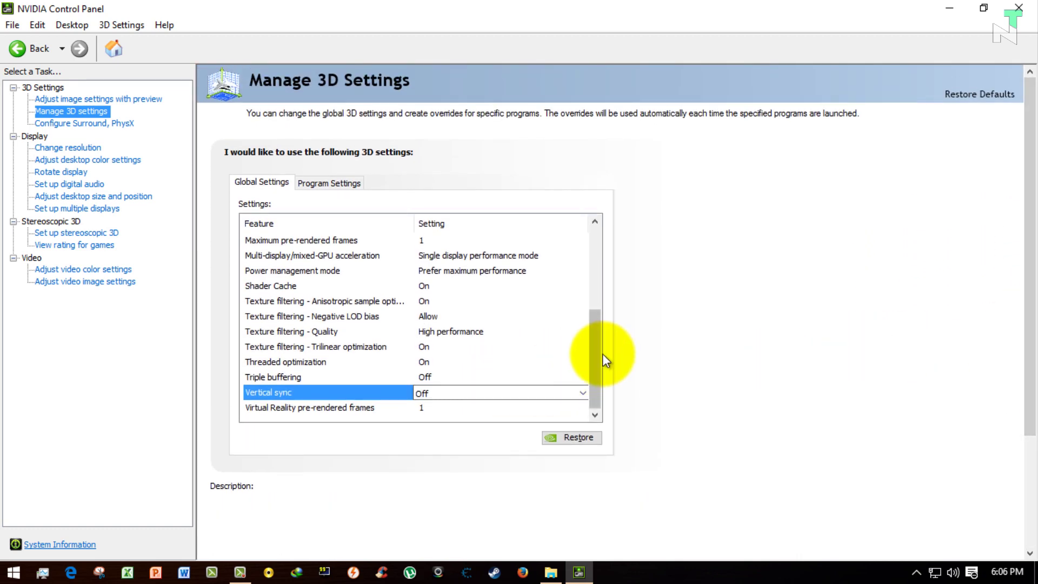
pyautogui.moveTo(1031, 288); pyautogui.dragTo(1025, 297)
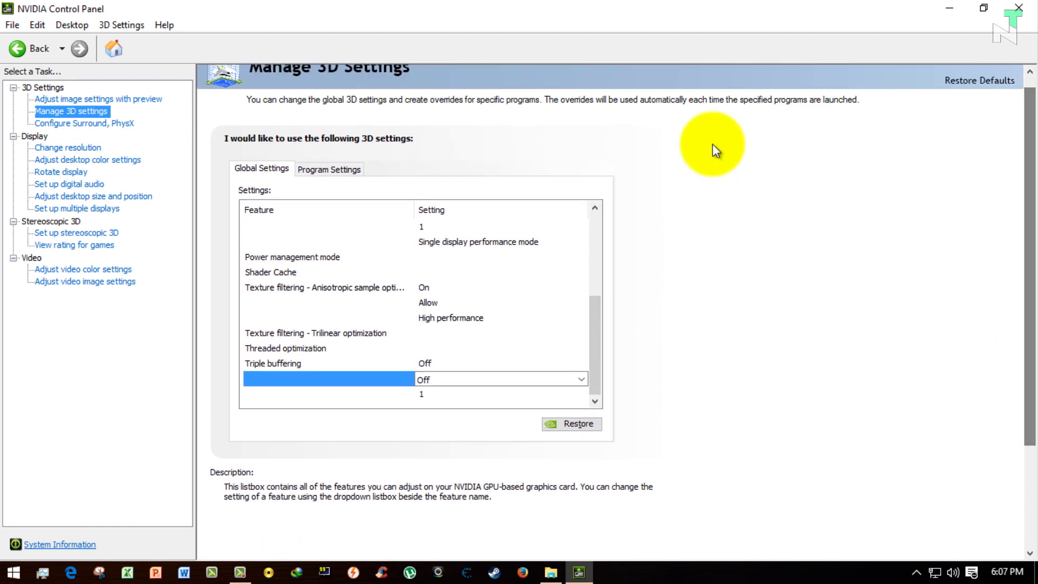
pyautogui.click(1019, 9)
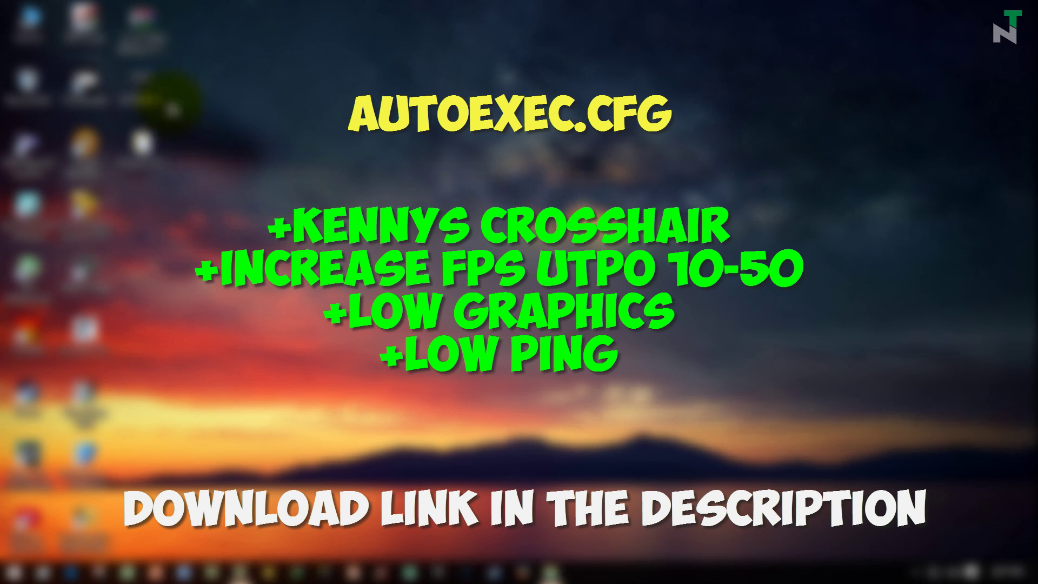
pyautogui.click(144, 29)
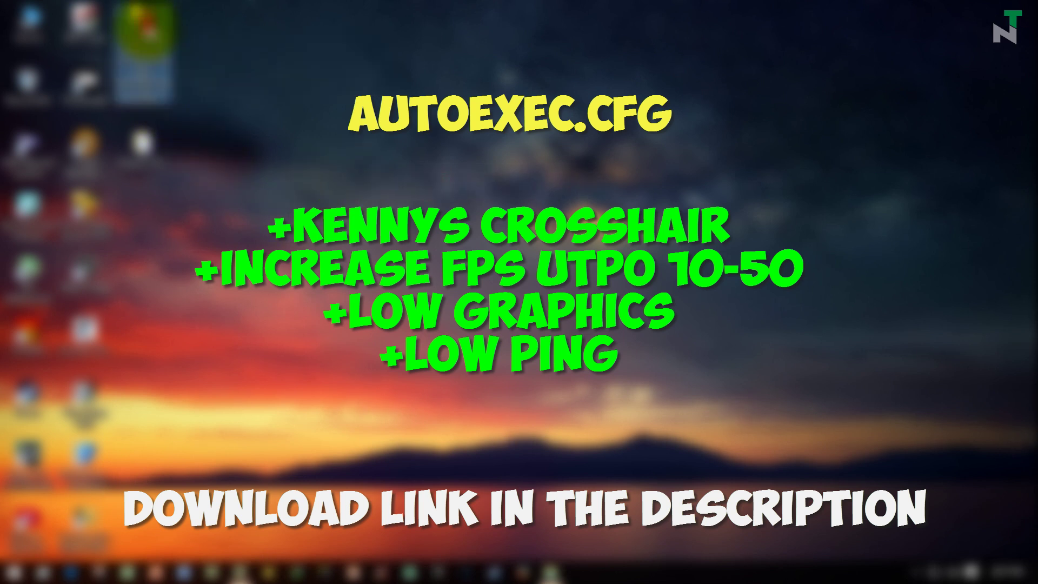
pyautogui.moveTo(144, 28)
pyautogui.mouseDown()
pyautogui.moveTo(195, 39)
pyautogui.moveTo(170, 33)
pyautogui.moveTo(162, 215)
pyautogui.moveTo(168, 197)
pyautogui.moveTo(147, 159)
pyautogui.moveTo(142, 24)
pyautogui.mouseUp()
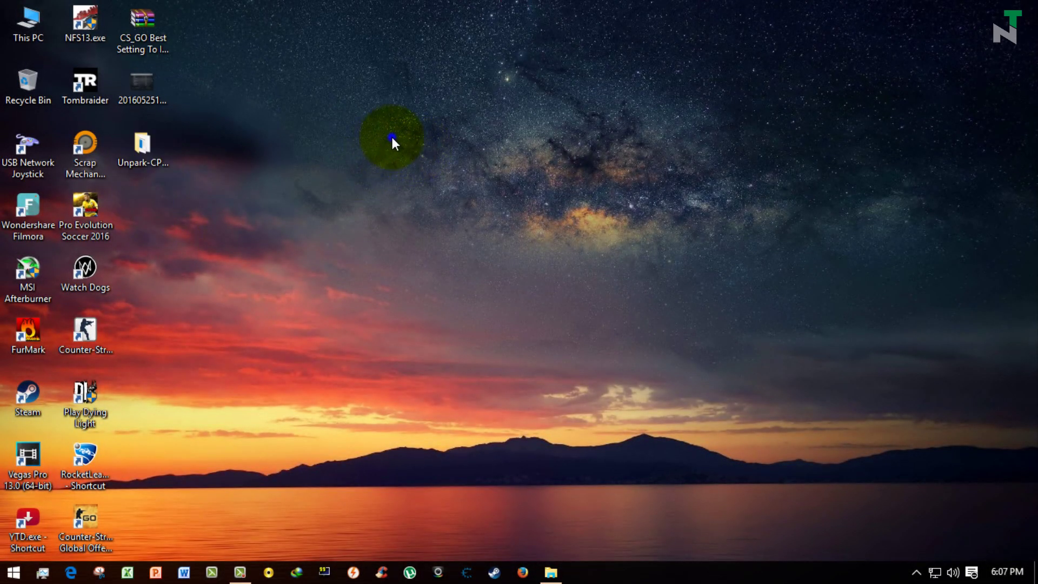
# - Move the CS_GO Best Setting archive below the Unpark-CPU folder on the desktop and open it
pyautogui.rightClick(391, 135)
pyautogui.click(431, 184)
pyautogui.click(148, 27)
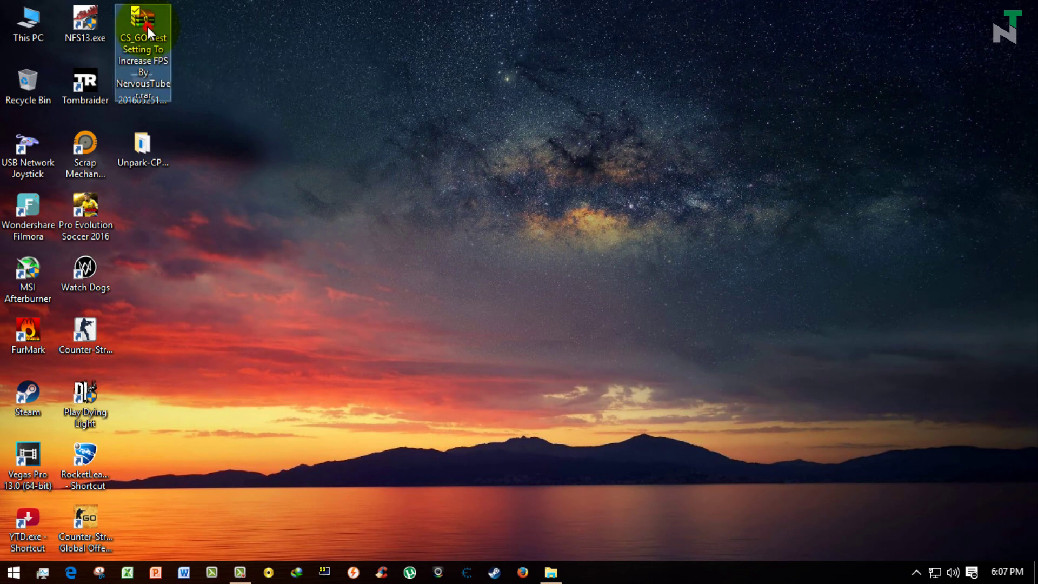
pyautogui.moveTo(148, 24); pyautogui.dragTo(167, 197)
pyautogui.click(147, 159)
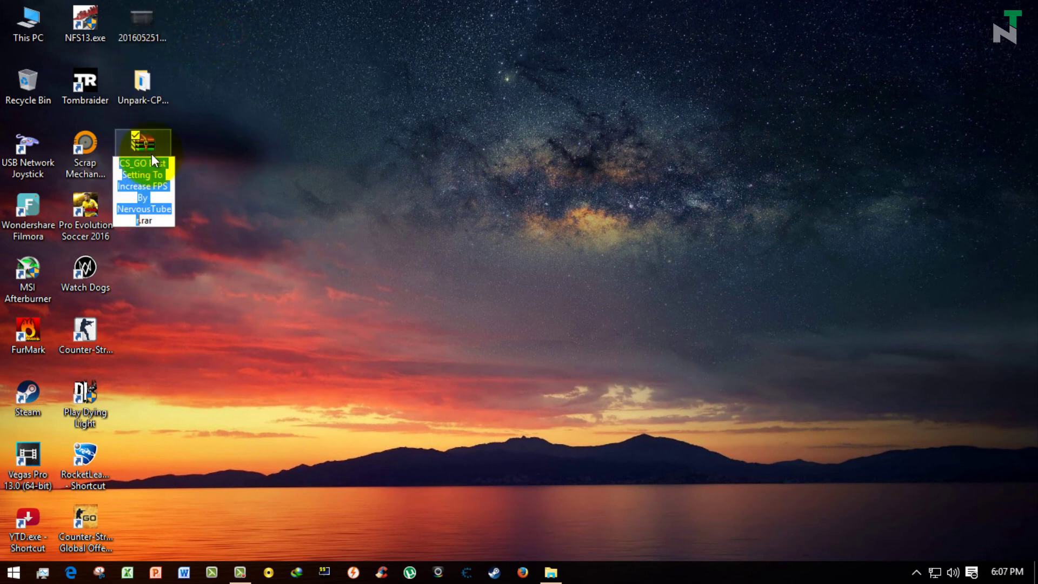
pyautogui.click(147, 142)
pyautogui.doubleClick(151, 148)
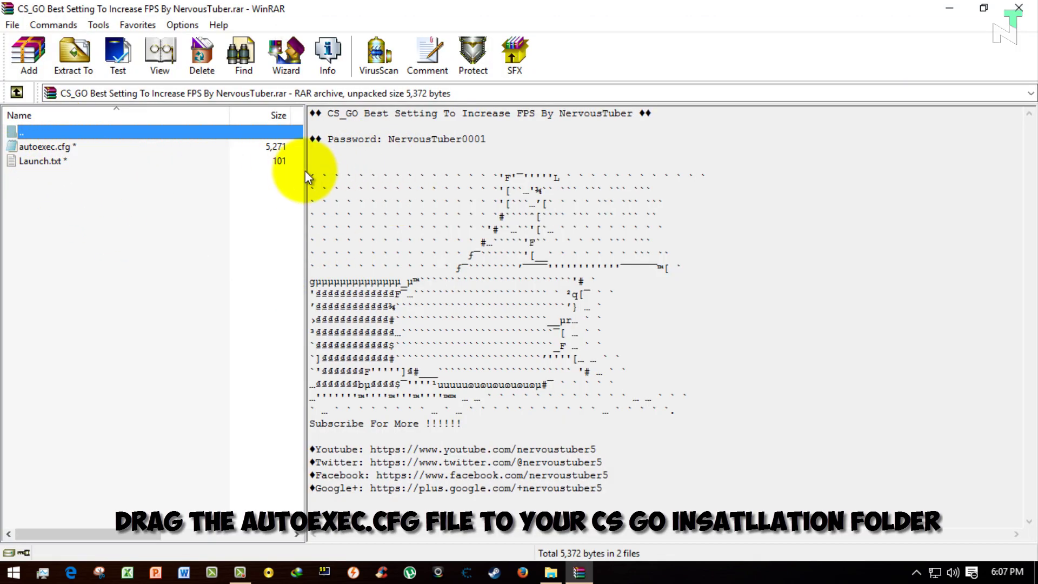
# - Select autoexec.cfg and Launch.txt in the archive and reposition the archive window so the desktop is accessible
pyautogui.moveTo(305, 172)
pyautogui.mouseDown()
pyautogui.moveTo(371, 175)
pyautogui.moveTo(309, 181)
pyautogui.mouseUp()
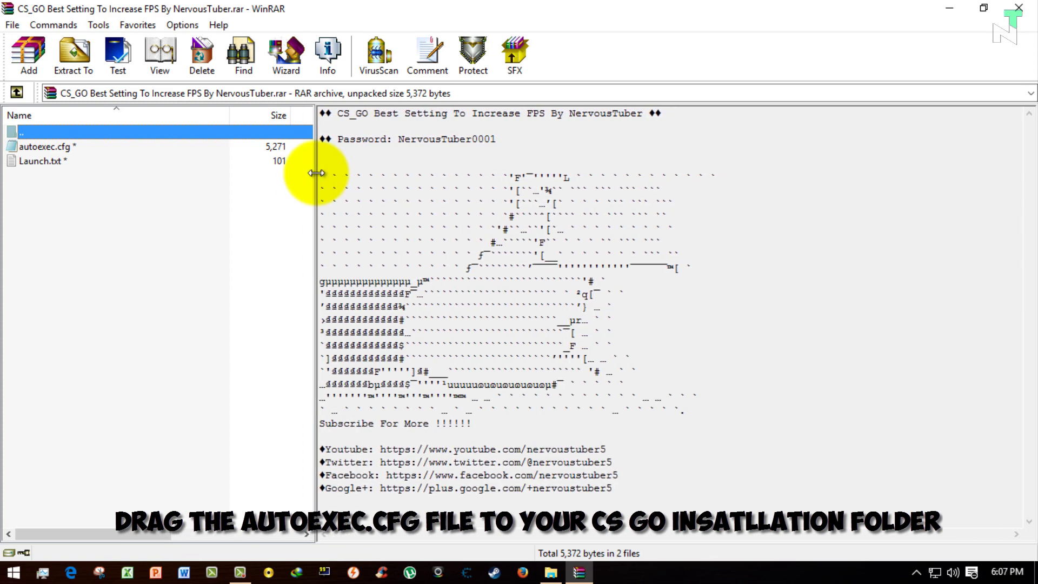
pyautogui.click(225, 210)
pyautogui.moveTo(138, 534); pyautogui.dragTo(115, 527)
pyautogui.click(53, 147)
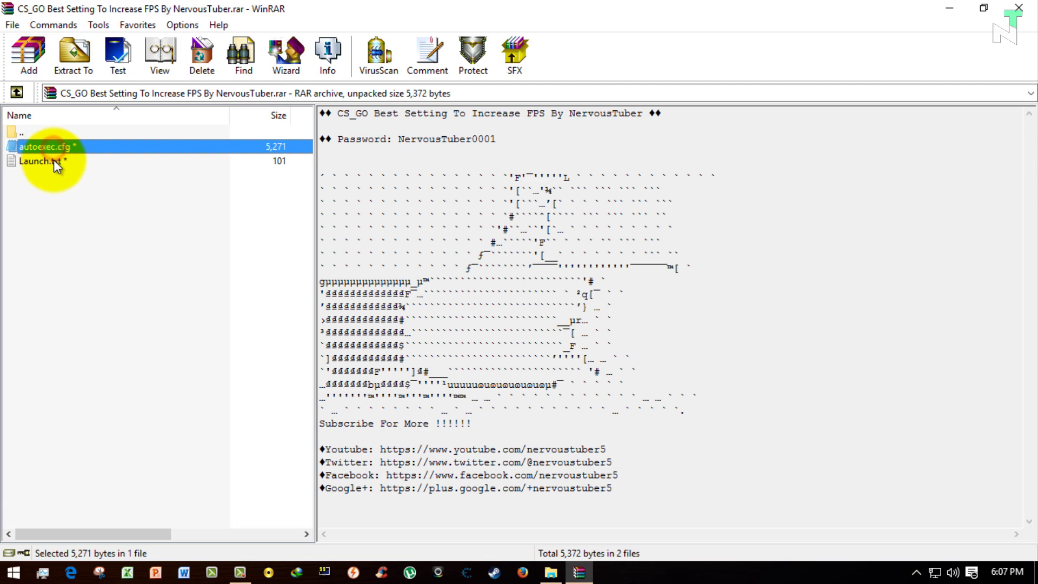
pyautogui.click(54, 160)
pyautogui.click(56, 145)
pyautogui.moveTo(557, 8); pyautogui.dragTo(929, 128)
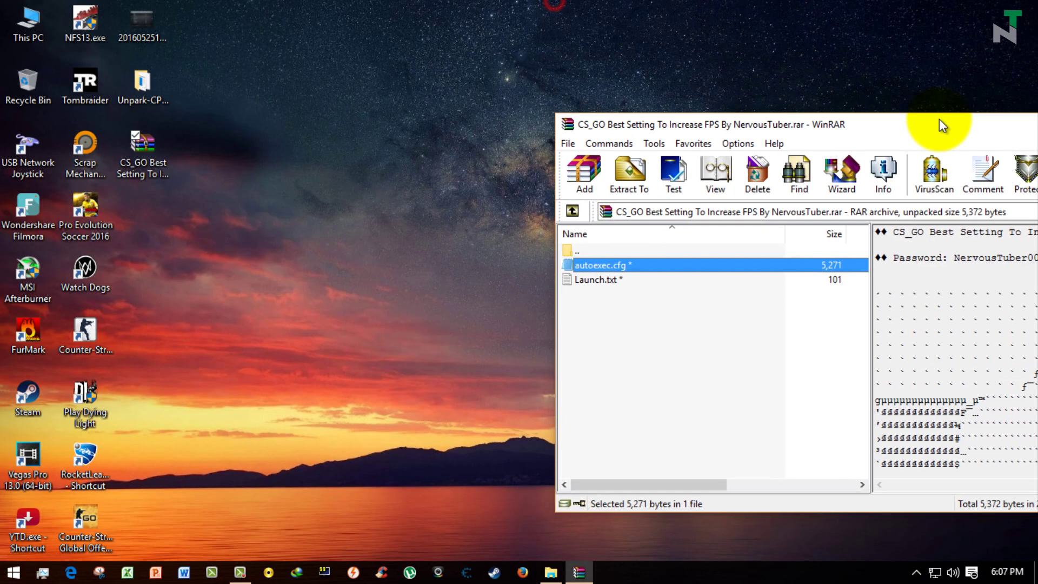
pyautogui.keyDown('shift'); pyautogui.click(599, 285); pyautogui.keyUp('shift')
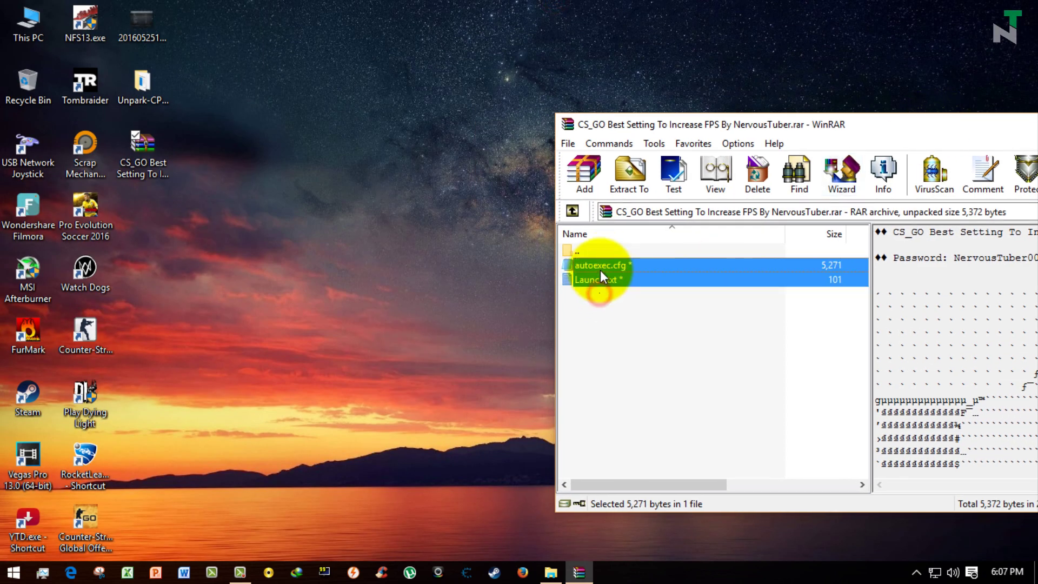
pyautogui.moveTo(868, 125); pyautogui.dragTo(655, 134)
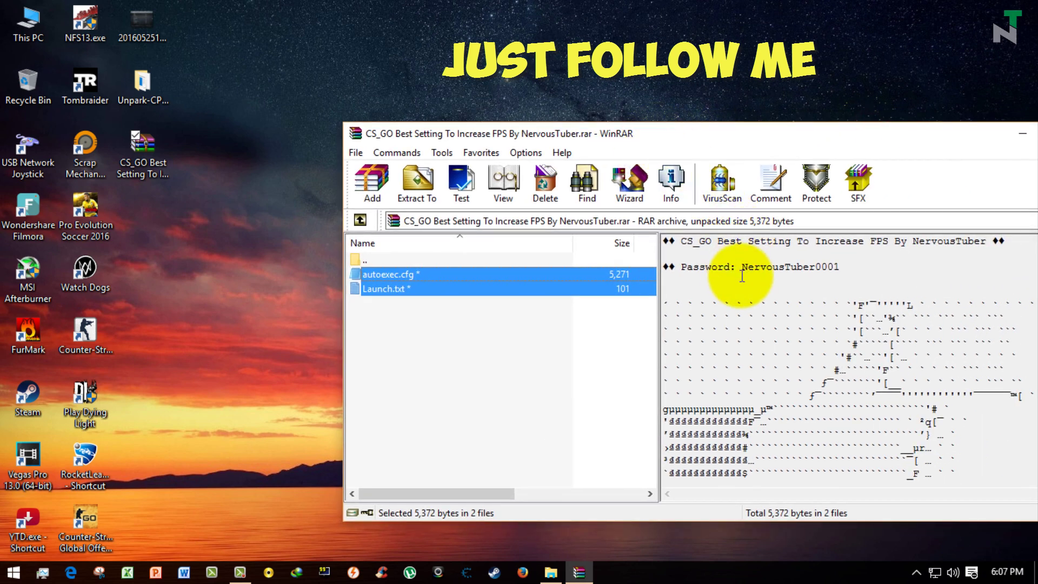
# - Copy the archive password from the archive's comment text
pyautogui.moveTo(741, 267); pyautogui.dragTo(841, 267)
pyautogui.rightClick(827, 268)
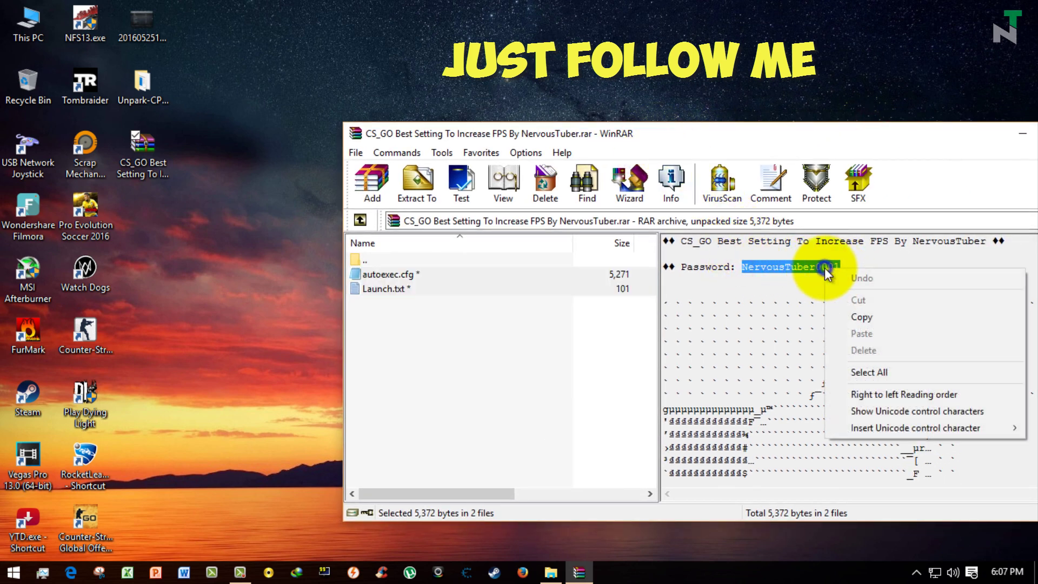
pyautogui.click(864, 318)
# - Extract autoexec.cfg and Launch.txt to the desktop using the copied archive password, and close the archive
pyautogui.moveTo(736, 138); pyautogui.dragTo(879, 159)
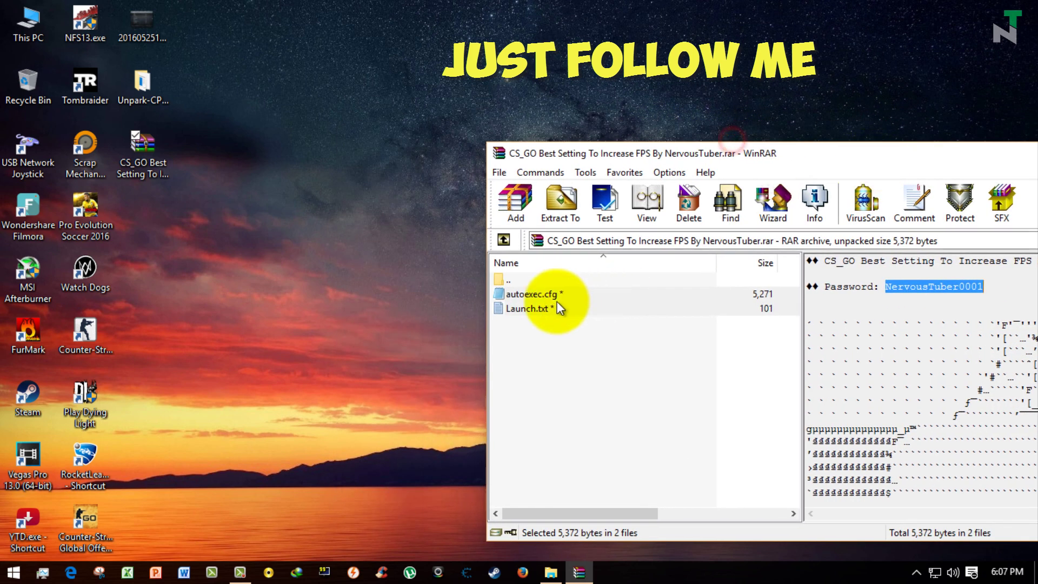
pyautogui.click(557, 302)
pyautogui.moveTo(551, 336); pyautogui.dragTo(220, 225)
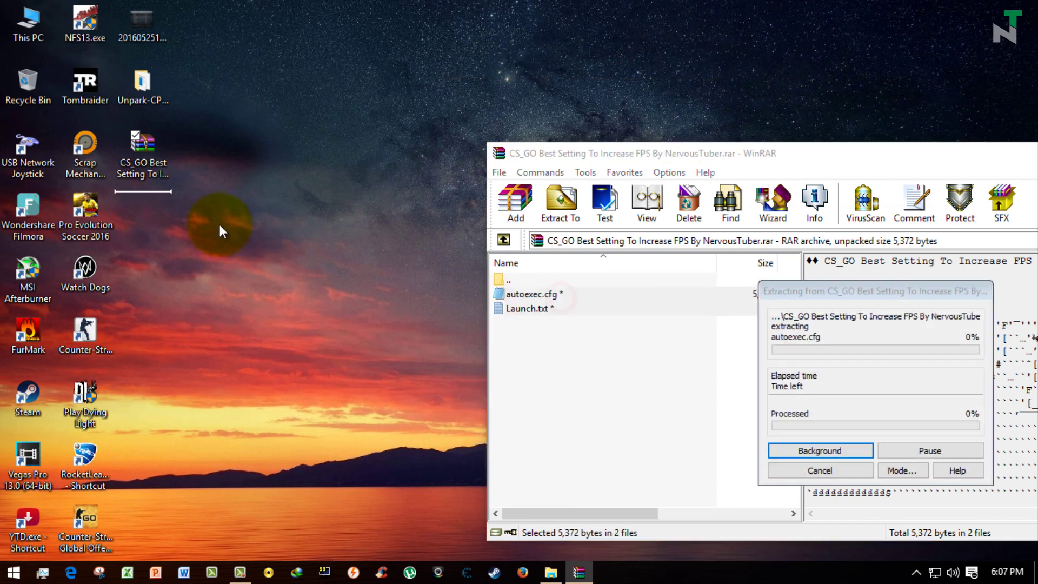
pyautogui.rightClick(796, 310)
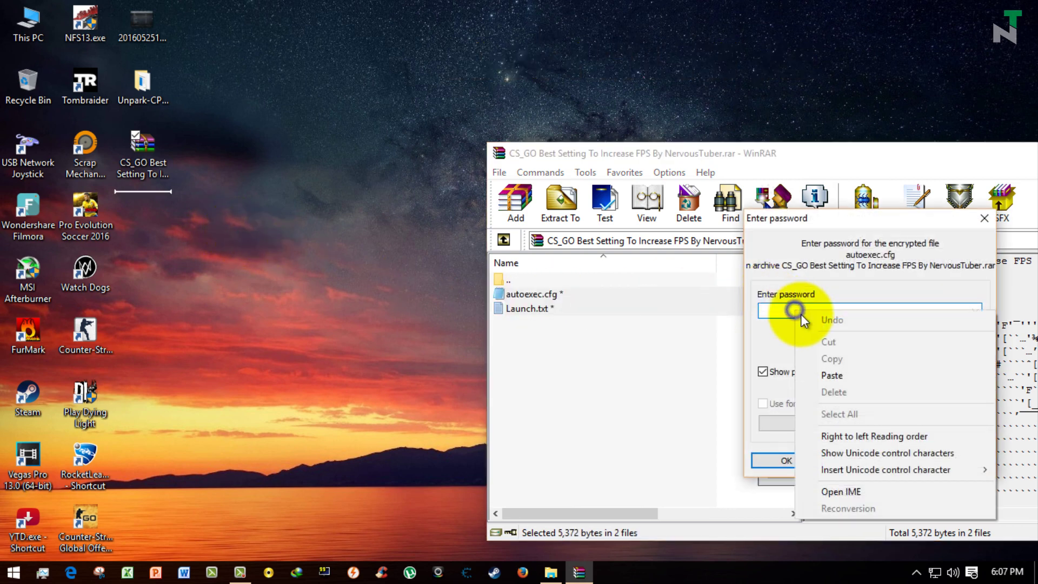
pyautogui.click(839, 374)
pyautogui.click(782, 466)
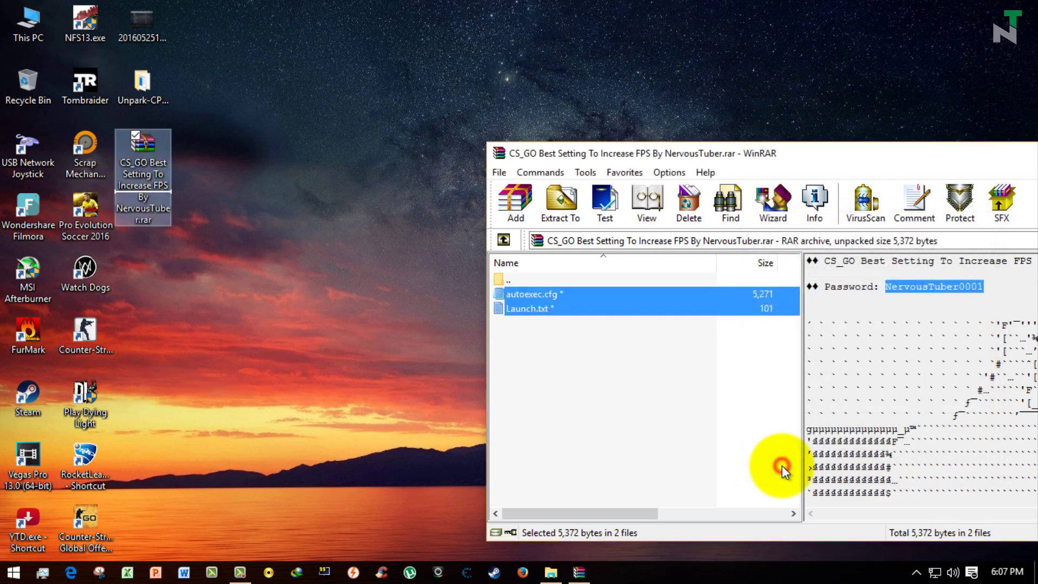
pyautogui.moveTo(713, 154); pyautogui.dragTo(406, 157)
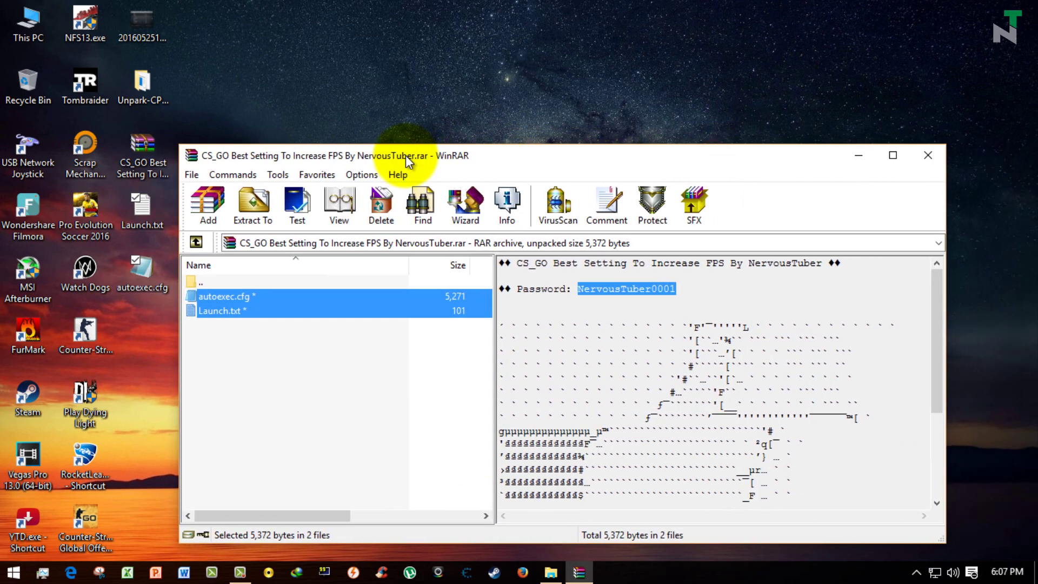
pyautogui.click(926, 159)
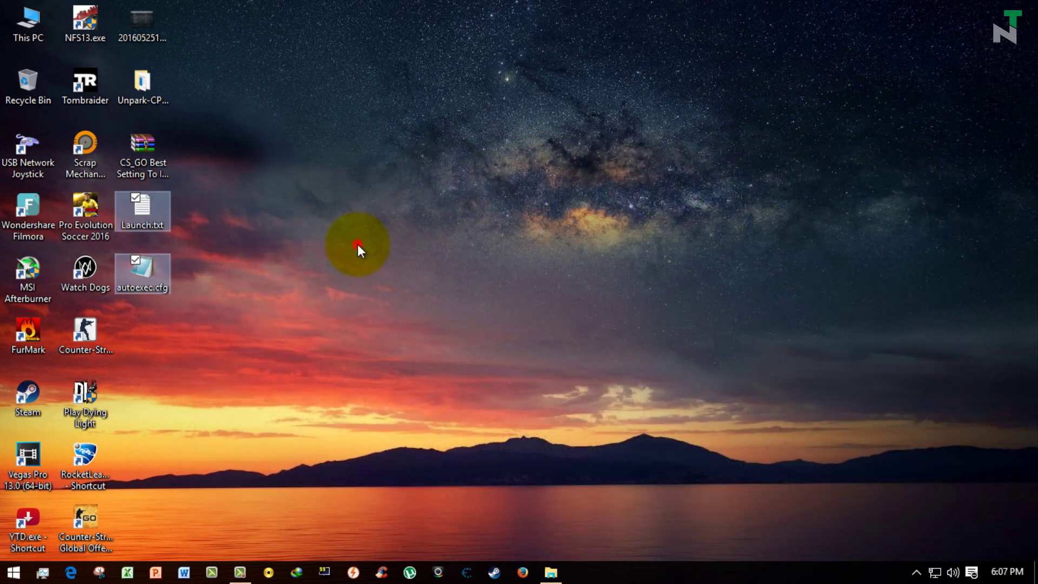
# - Open autoexec.cfg from the desktop, look through its commands and close it
pyautogui.click(182, 303)
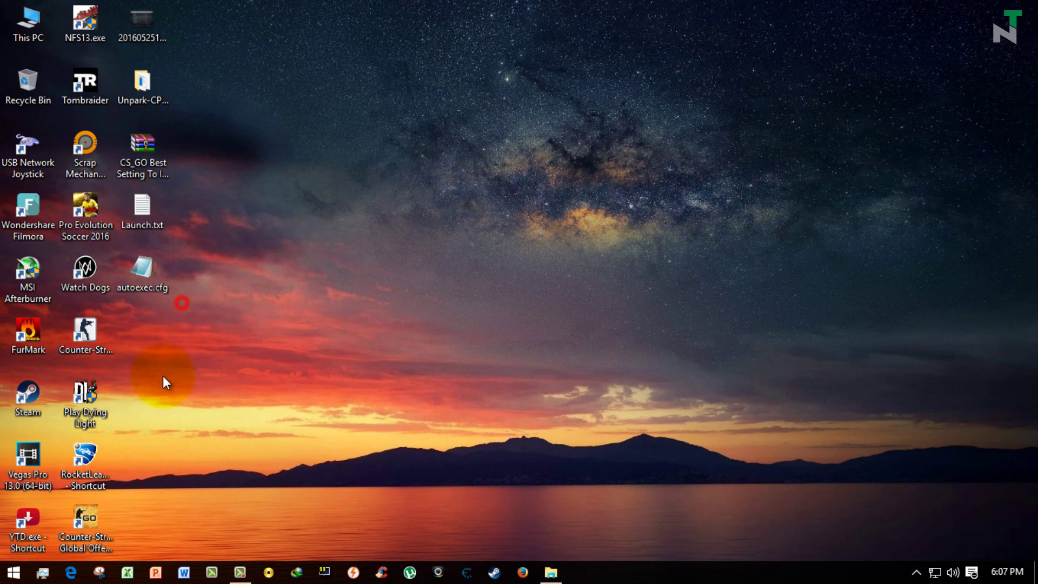
pyautogui.doubleClick(148, 277)
pyautogui.click(733, 281)
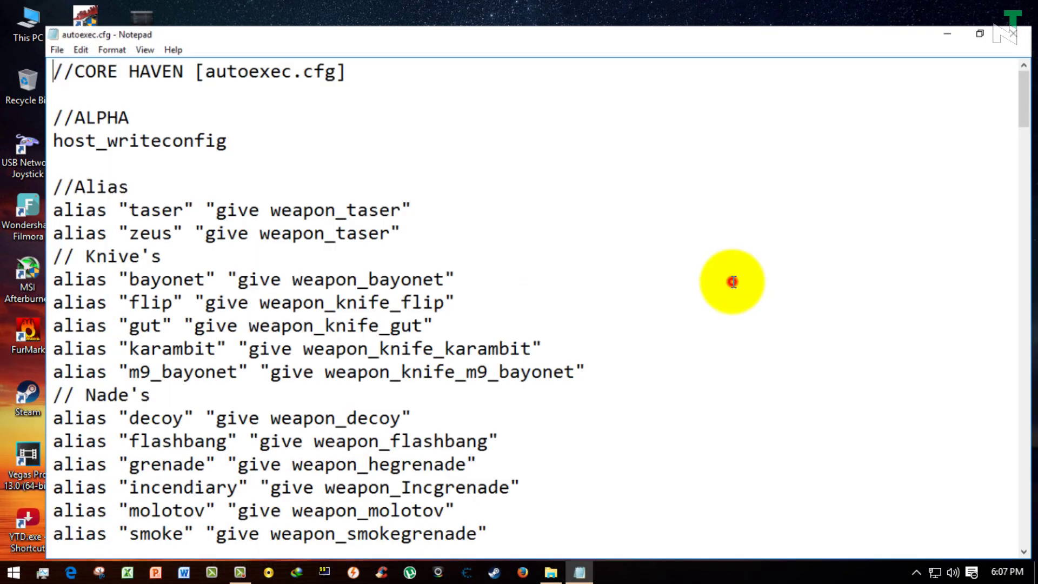
pyautogui.moveTo(1020, 93); pyautogui.dragTo(1027, 344)
pyautogui.click(1017, 8)
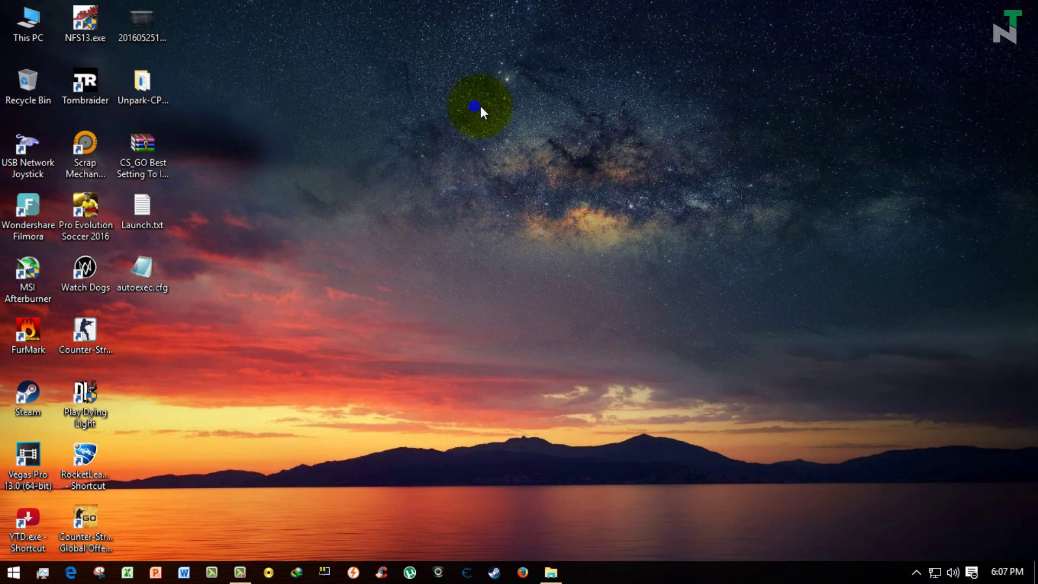
# - Refresh the desktop and copy the autoexec.cfg file
pyautogui.rightClick(481, 105)
pyautogui.click(527, 154)
pyautogui.rightClick(147, 279)
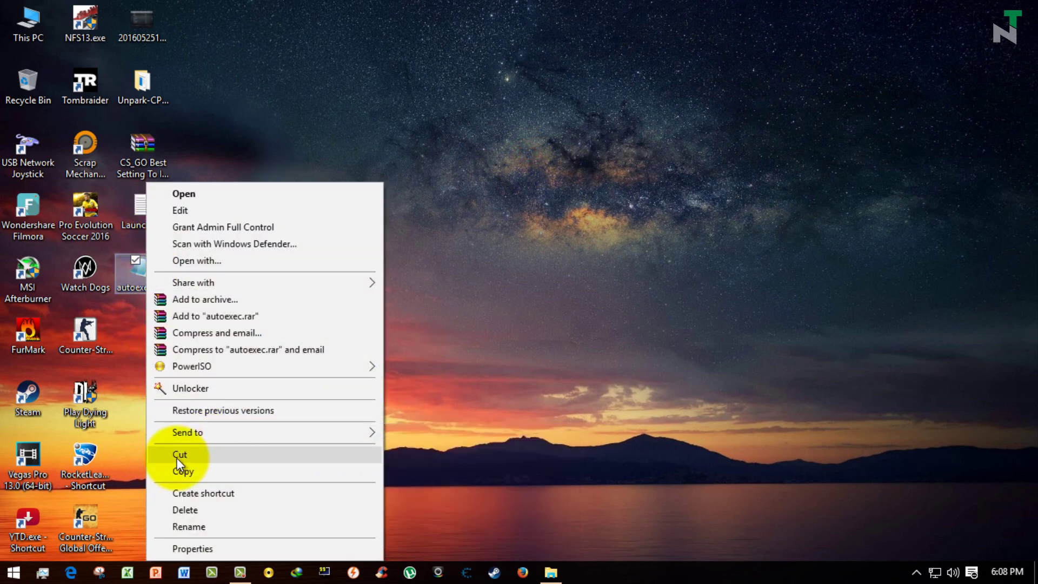
pyautogui.click(183, 470)
# - Browse from This PC to the Steam folder in Program Files (x86) on Local Disk (C:)
pyautogui.doubleClick(28, 22)
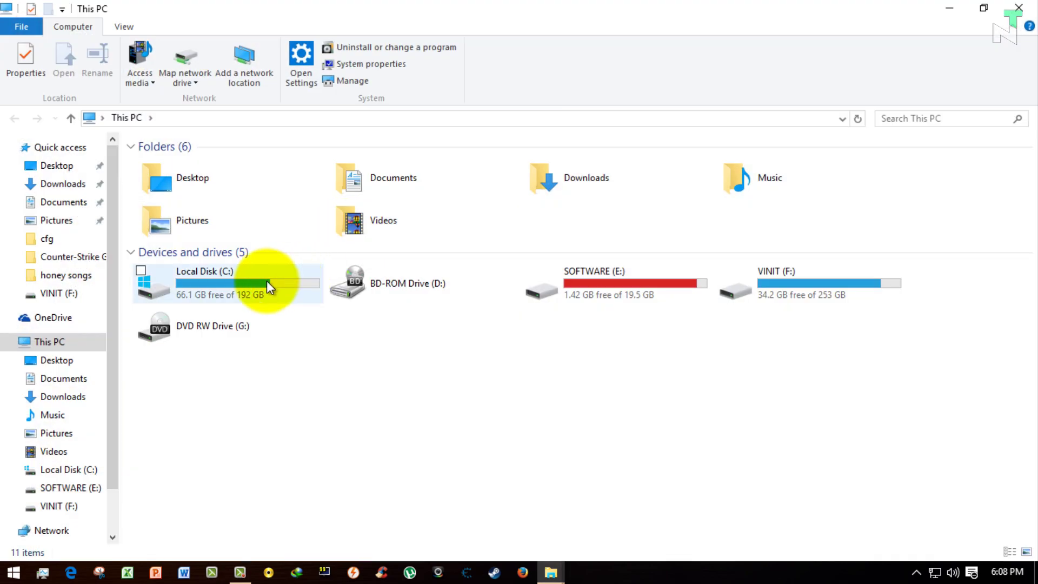
pyautogui.doubleClick(237, 284)
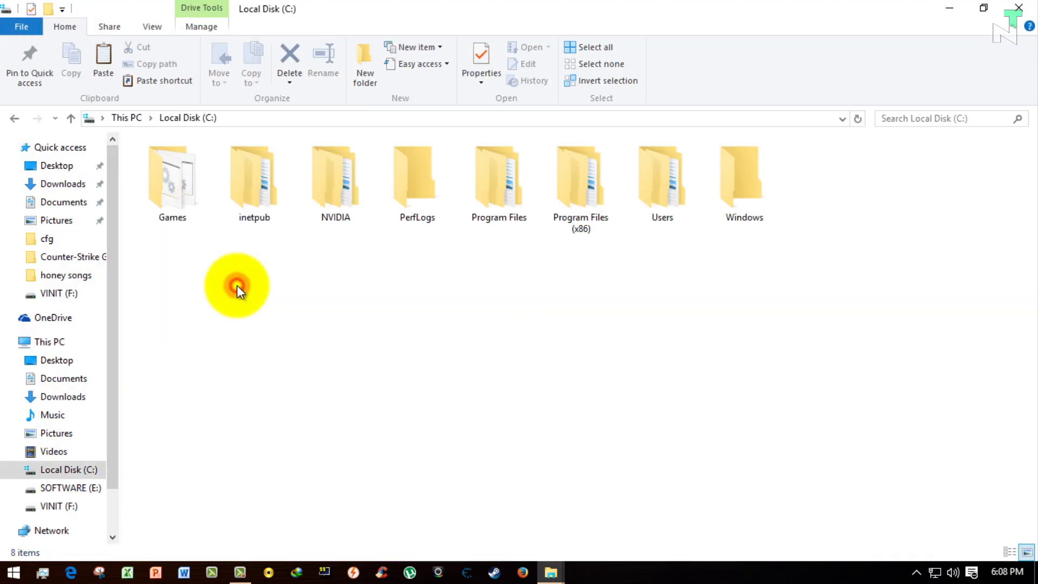
pyautogui.click(567, 183)
pyautogui.doubleClick(566, 182)
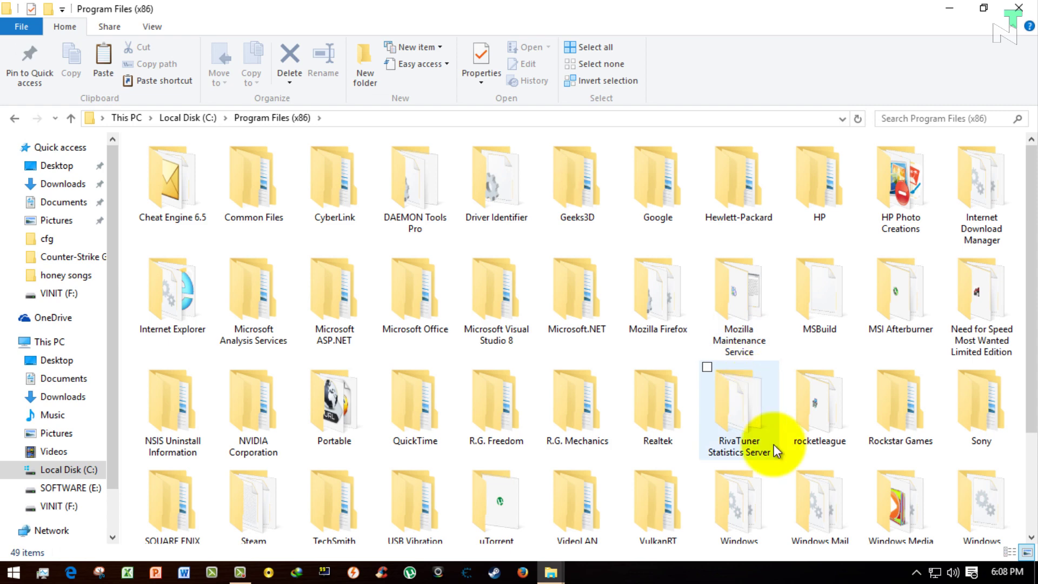
pyautogui.scroll(-3, 774, 444)
pyautogui.click(241, 385)
pyautogui.doubleClick(242, 385)
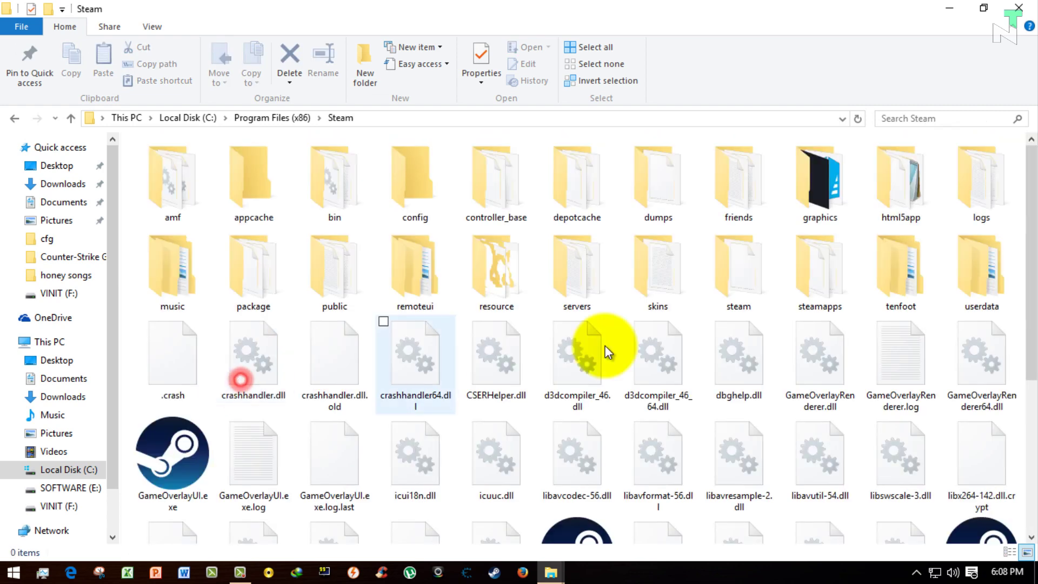
# - Go to steamapps, common, Counter-Strike Global Offensive, csgo and open its cfg folder
pyautogui.doubleClick(829, 280)
pyautogui.doubleClick(173, 181)
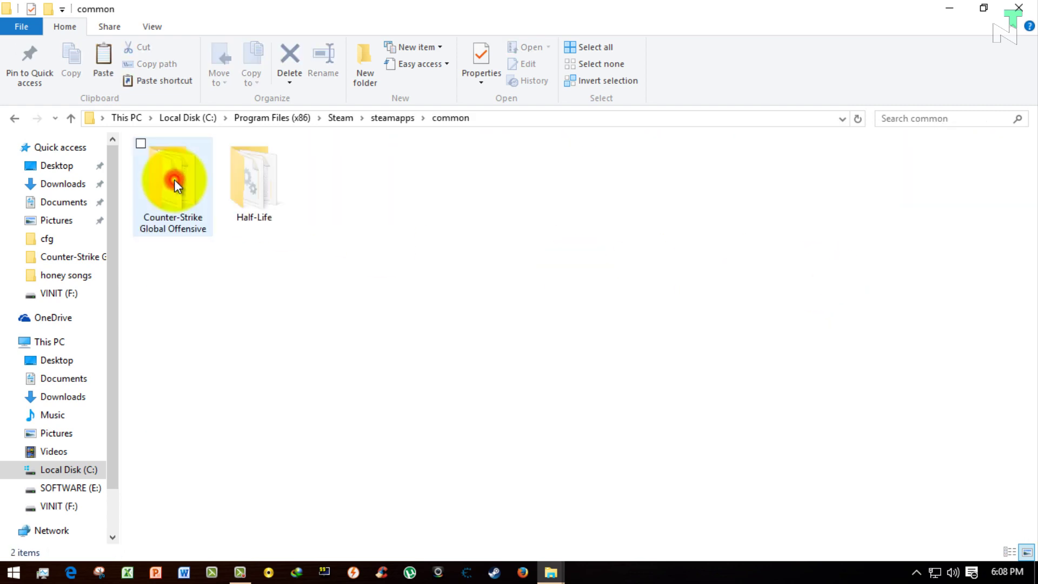
pyautogui.doubleClick(188, 173)
pyautogui.doubleClick(231, 170)
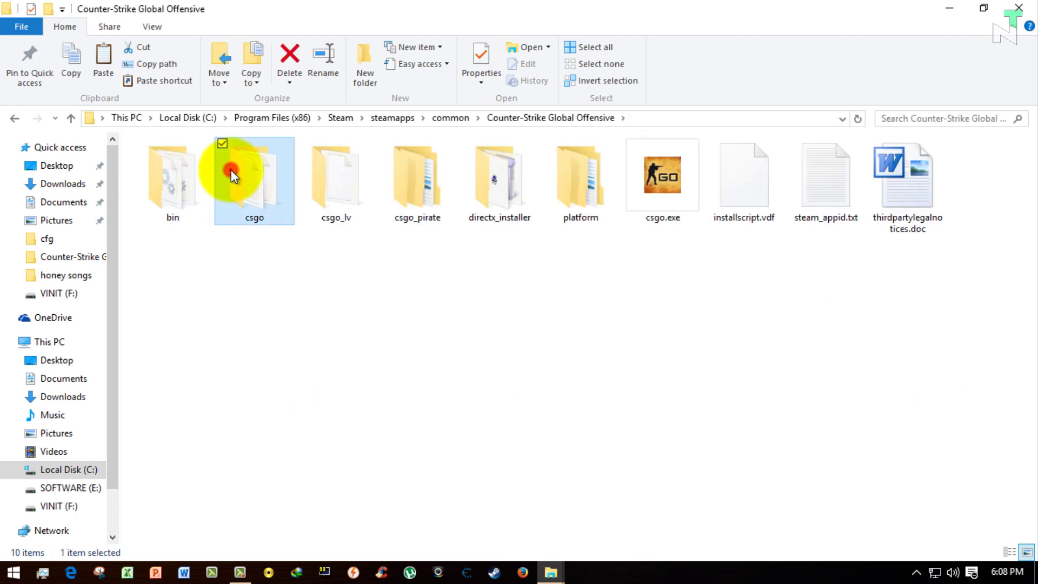
pyautogui.doubleClick(226, 176)
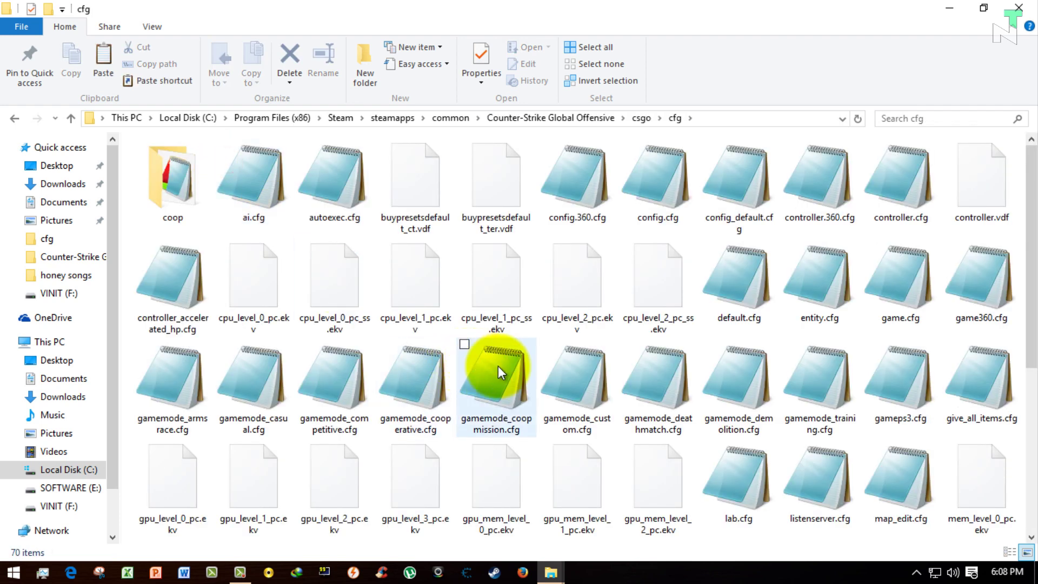
# - Try to paste autoexec.cfg into the cfg folder, cancel the file replacement and close the folder window
pyautogui.rightClick(506, 336)
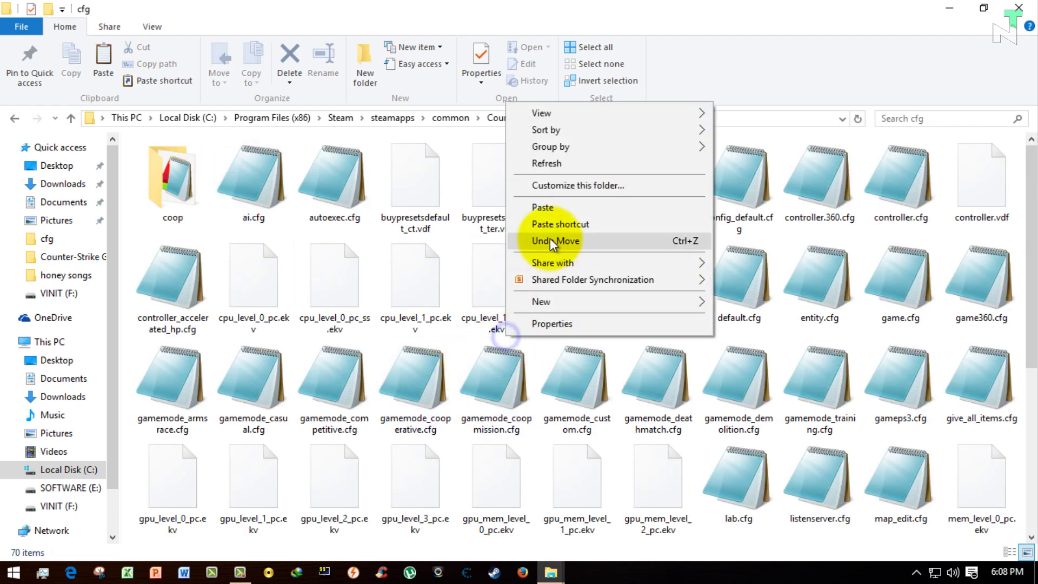
pyautogui.click(537, 207)
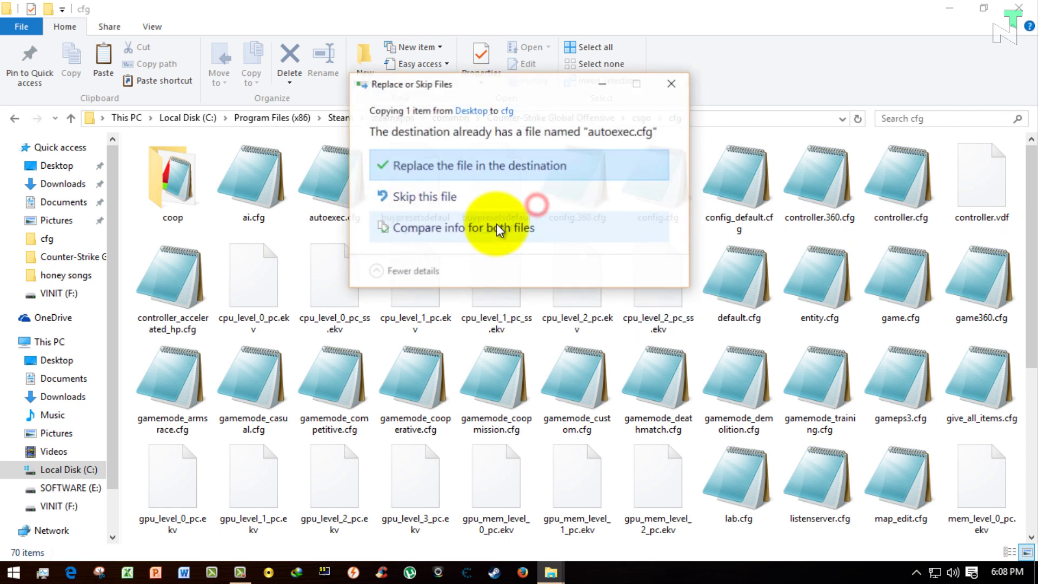
pyautogui.click(674, 89)
pyautogui.click(1019, 8)
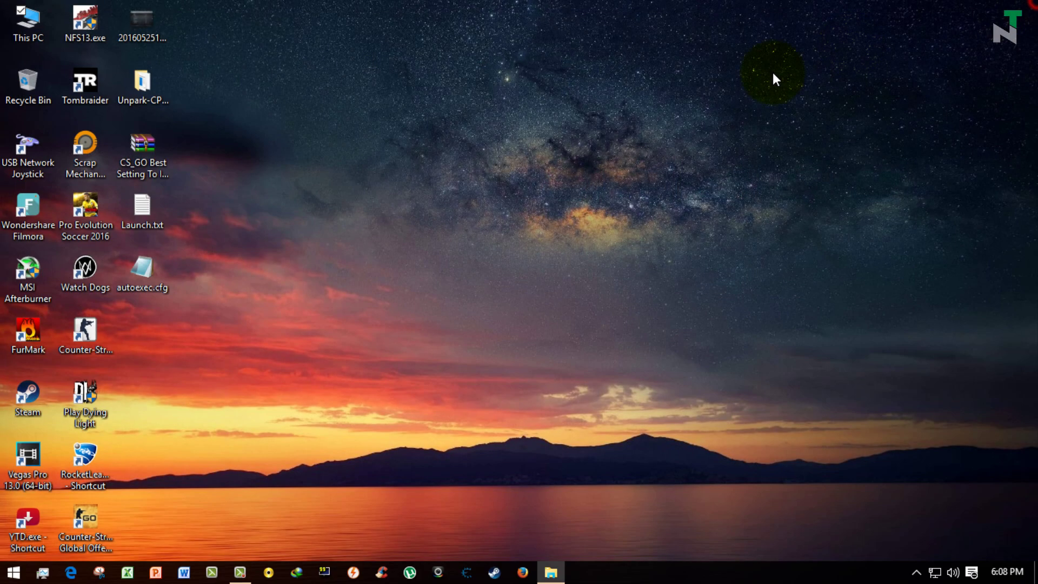
# - Open Launch.txt from the desktop and copy its full line of launch options
pyautogui.doubleClick(138, 210)
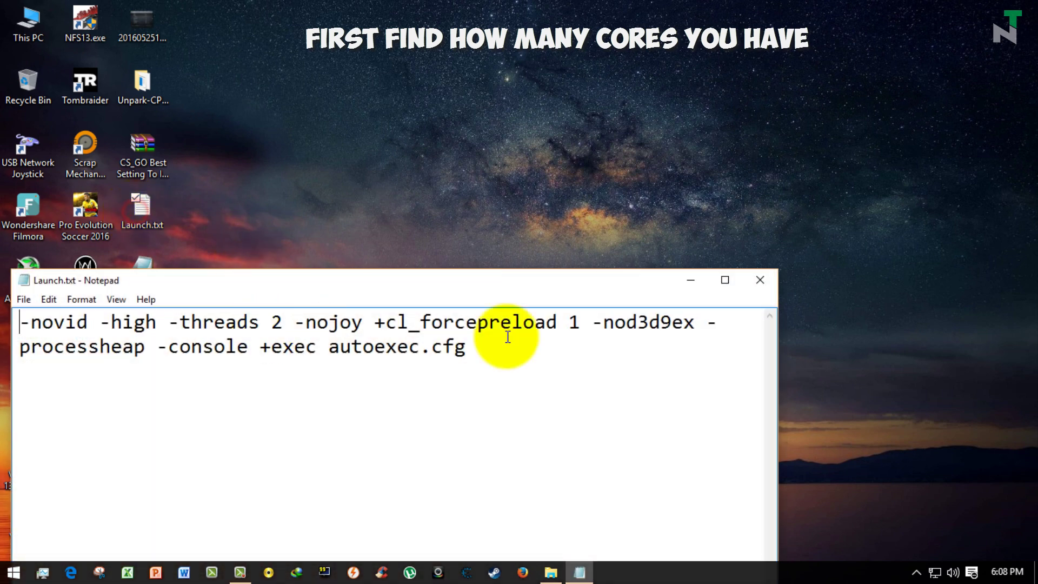
pyautogui.moveTo(528, 356); pyautogui.dragTo(21, 311)
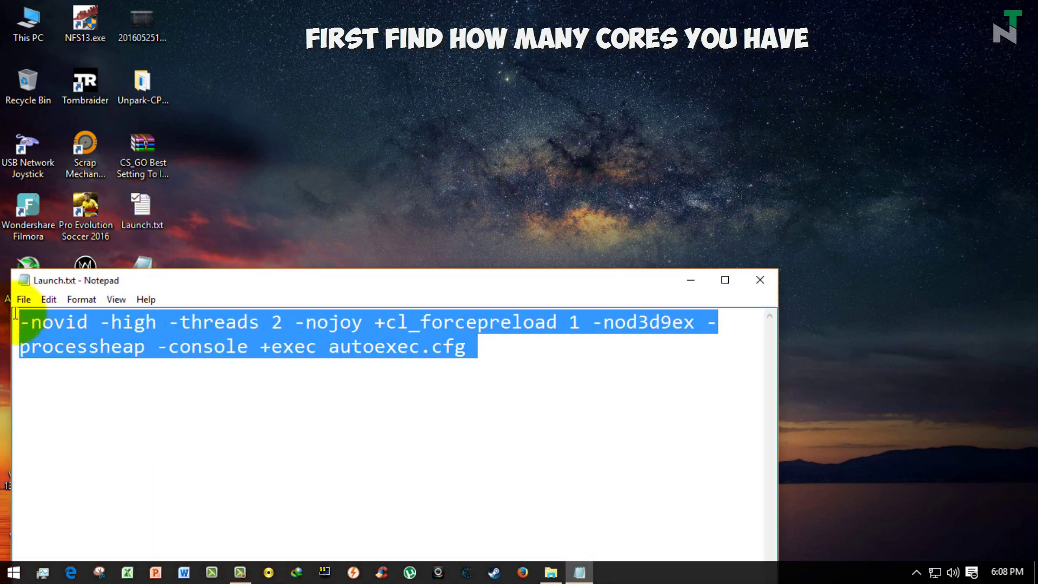
pyautogui.rightClick(155, 323)
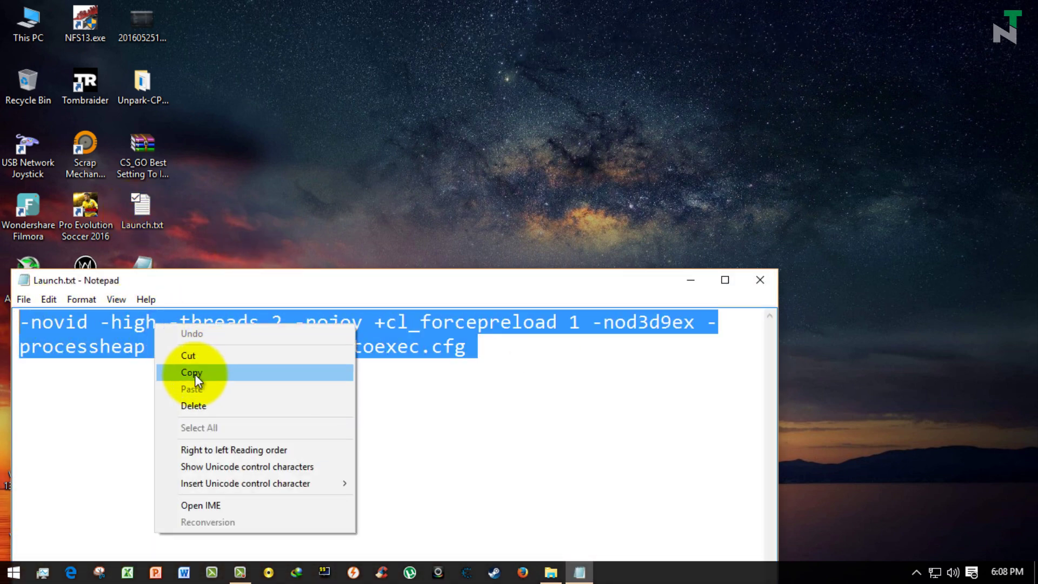
pyautogui.click(214, 376)
pyautogui.click(516, 416)
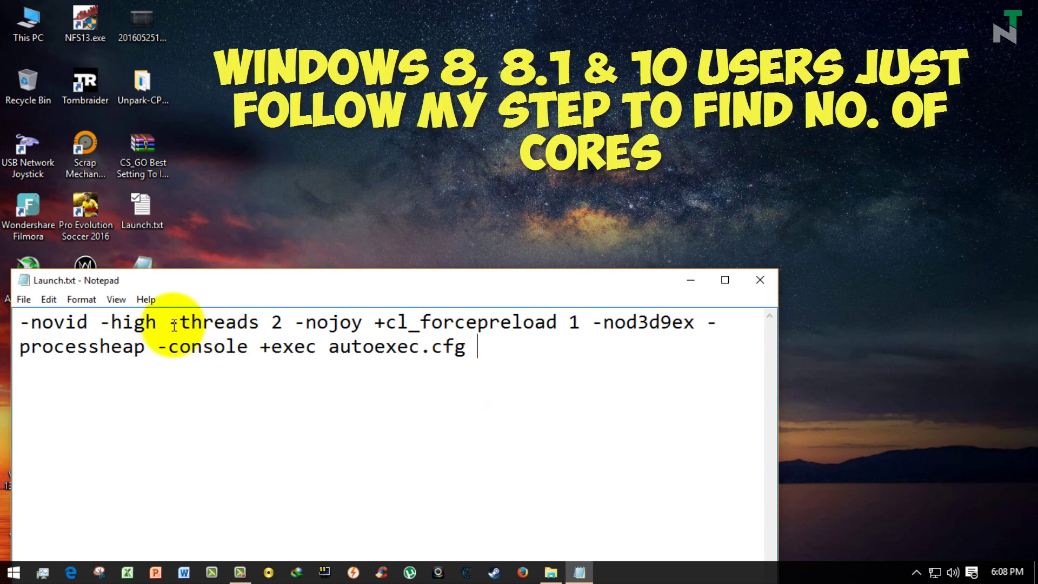
# - Highlight the "-threads 2" option in Launch.txt
pyautogui.moveTo(174, 325); pyautogui.dragTo(282, 323)
pyautogui.click(264, 406)
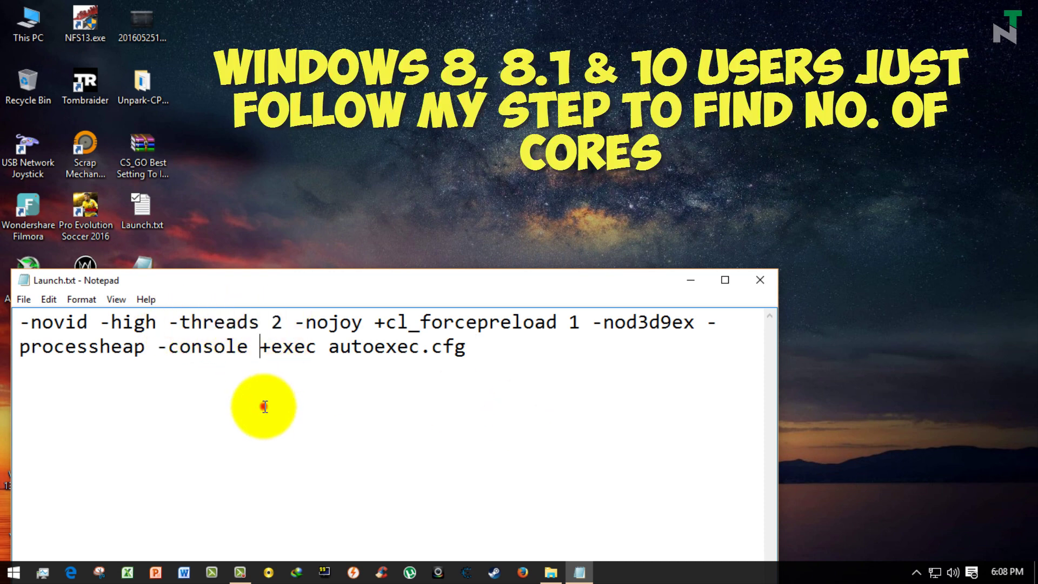
pyautogui.moveTo(169, 323); pyautogui.dragTo(277, 322)
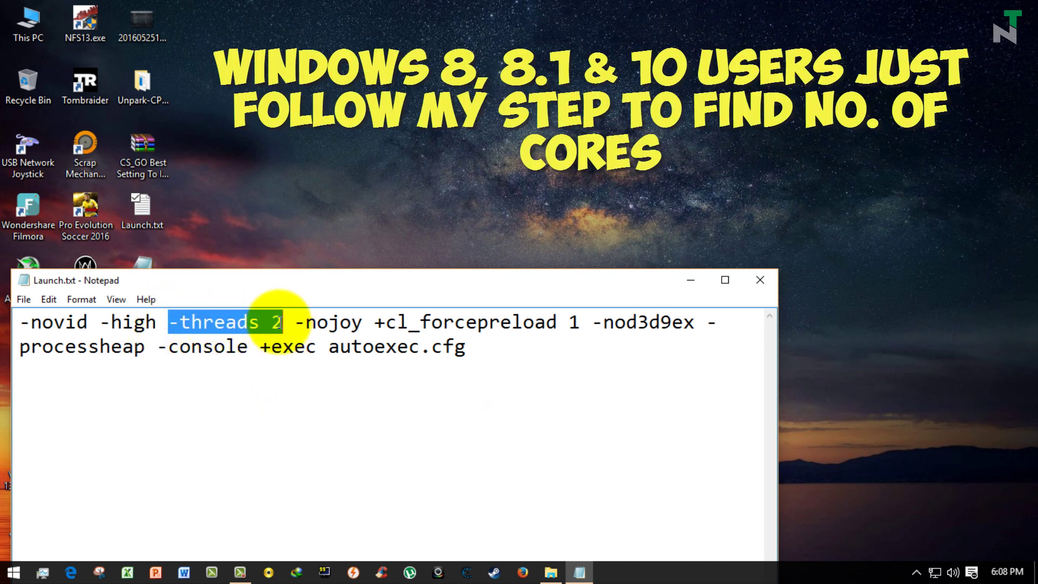
# - Replace the value after "-threads" in Launch.txt with the placeholder "NO.of cores"
pyautogui.click(283, 323)
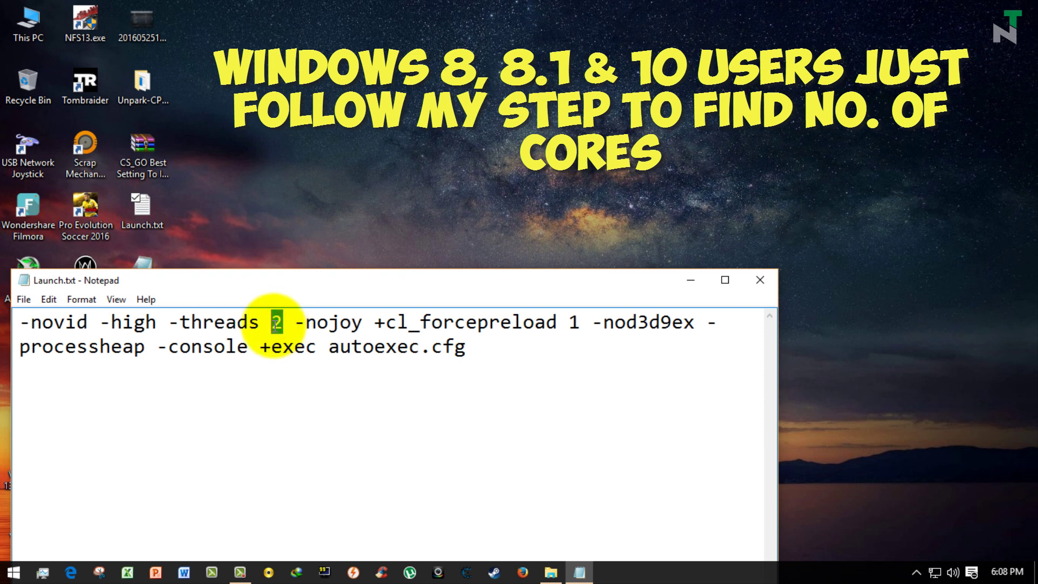
pyautogui.write('NO.of cores')
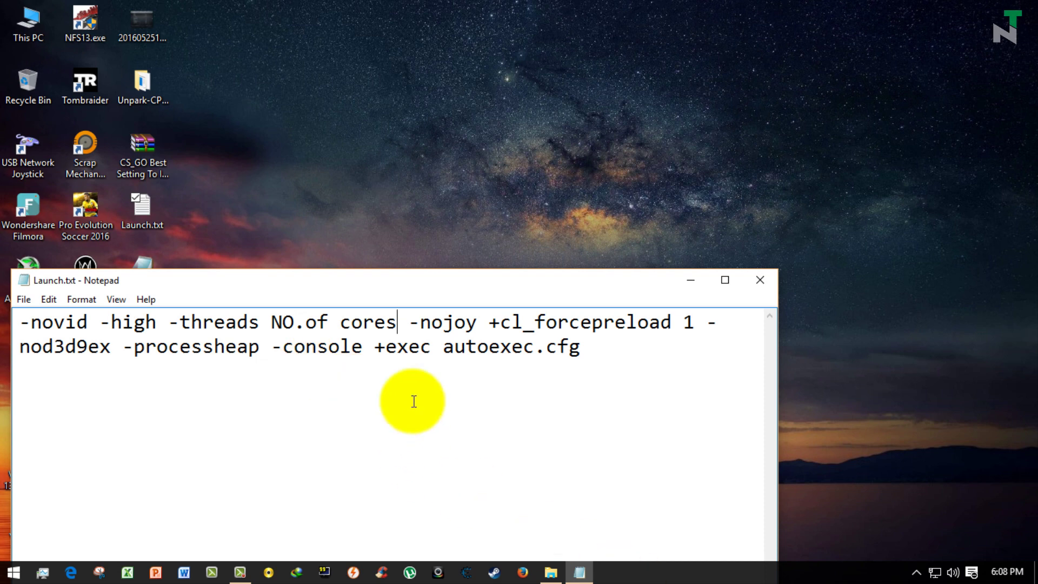
# - Check the number of CPU cores in Task Manager's performance details, and close Task Manager
pyautogui.rightClick(732, 575)
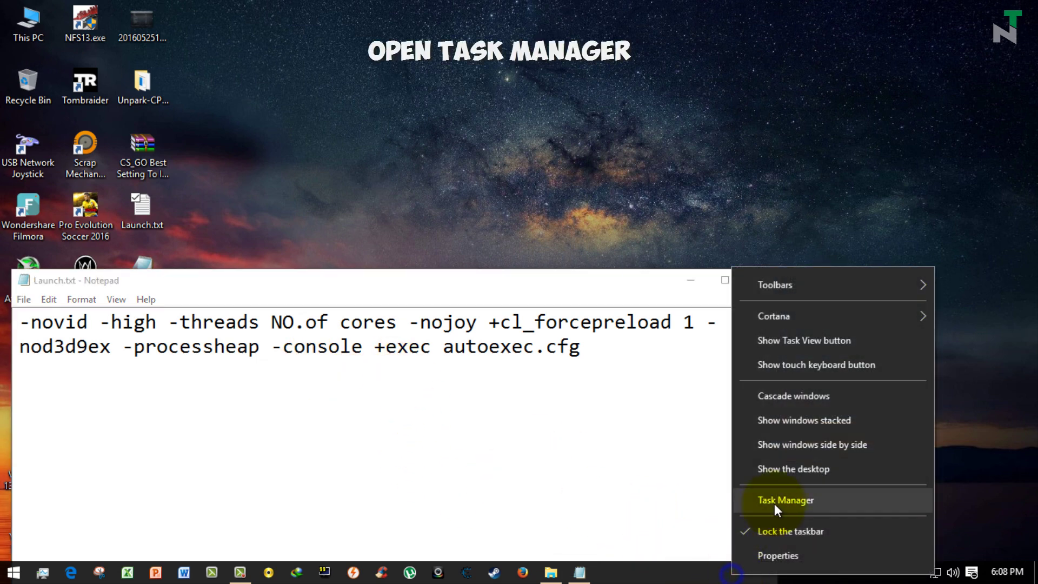
pyautogui.click(767, 502)
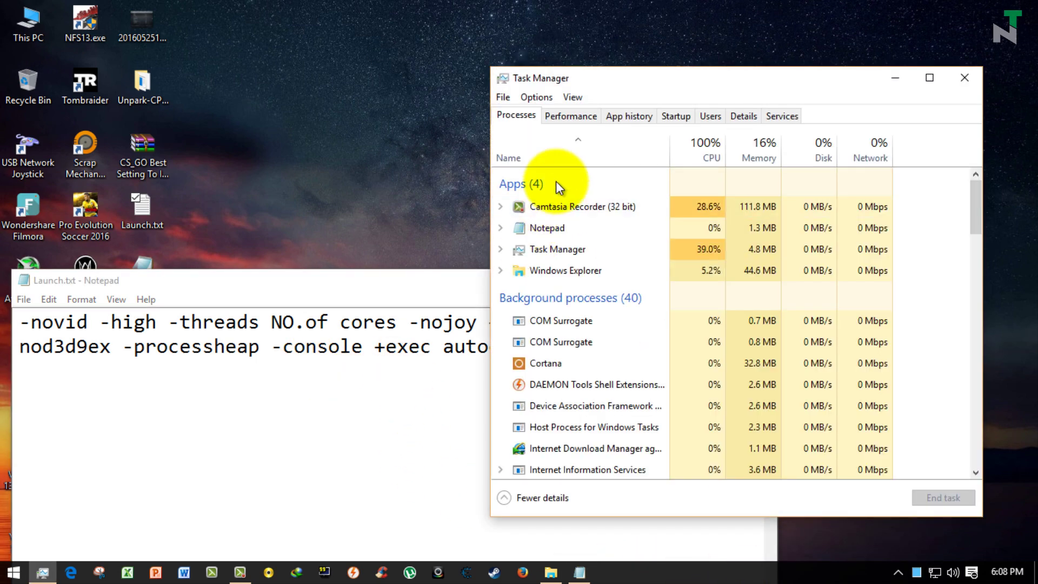
pyautogui.click(569, 118)
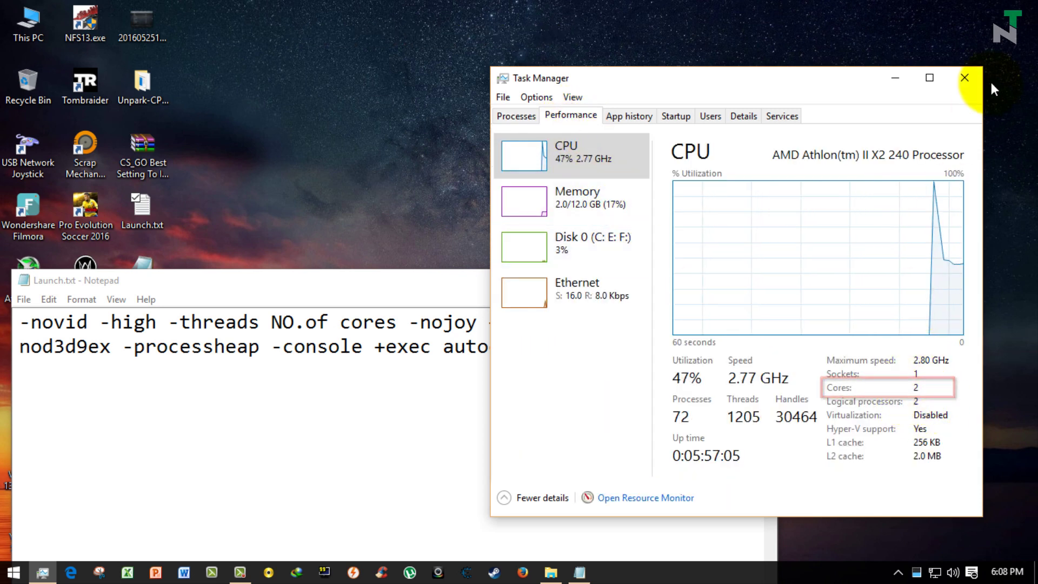
pyautogui.click(965, 78)
# - Restore the "-threads" value in Launch.txt to 2
pyautogui.click(330, 382)
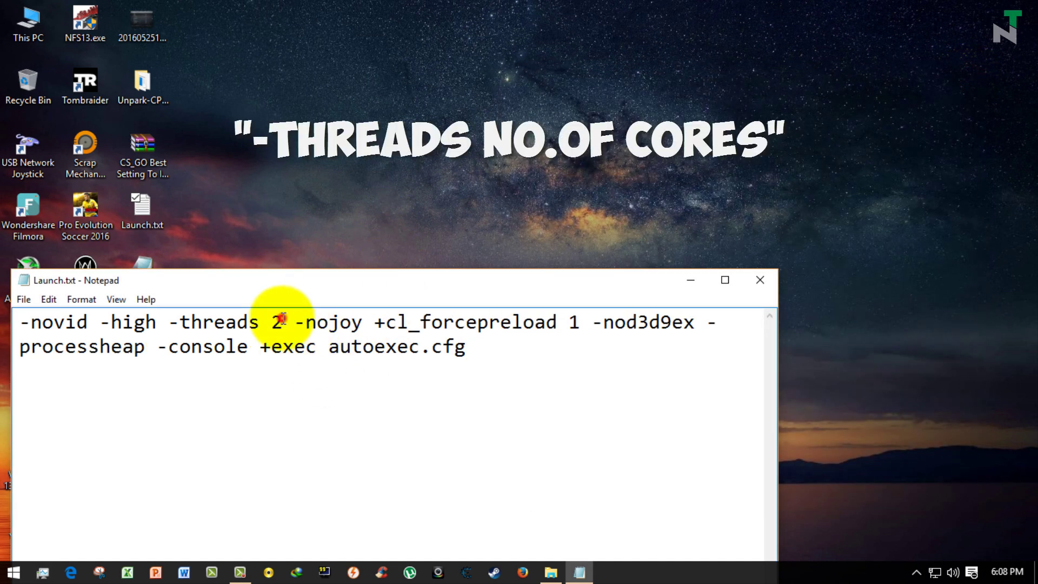
pyautogui.doubleClick(278, 323)
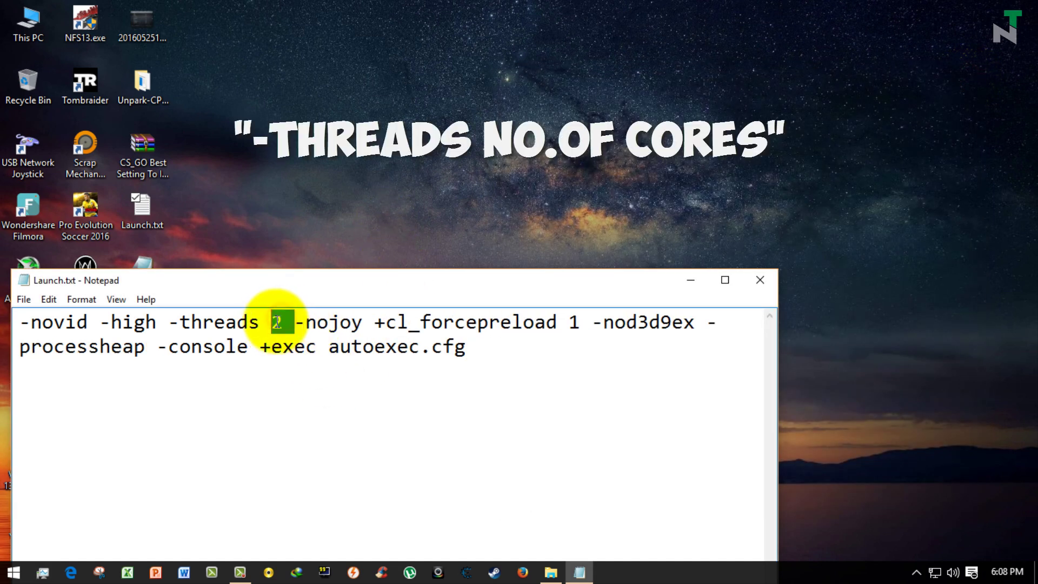
pyautogui.click(464, 352)
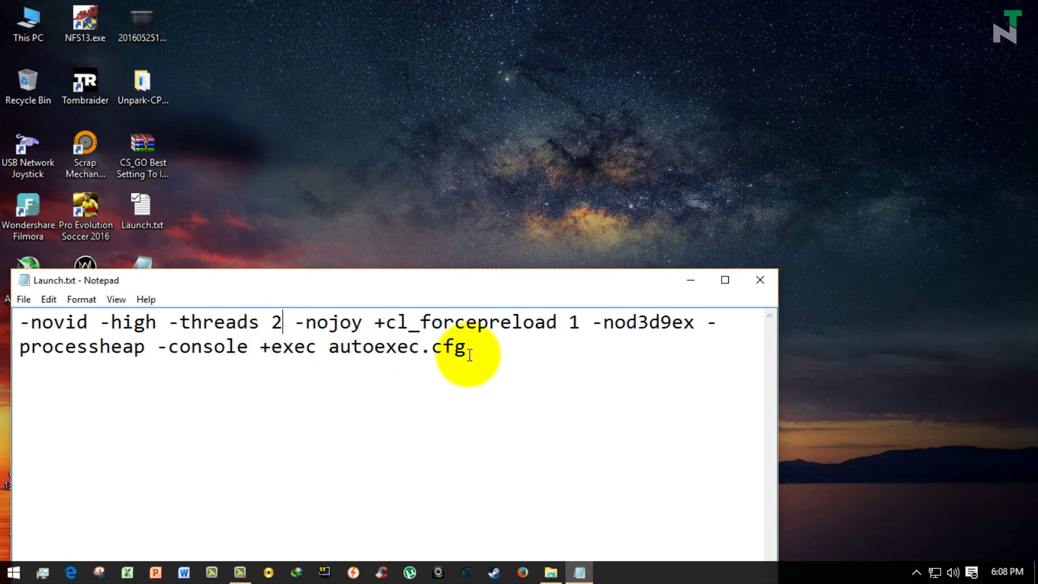
# - Copy the complete line of launch options from Launch.txt and close the file
pyautogui.moveTo(524, 352); pyautogui.dragTo(46, 313)
pyautogui.rightClick(66, 321)
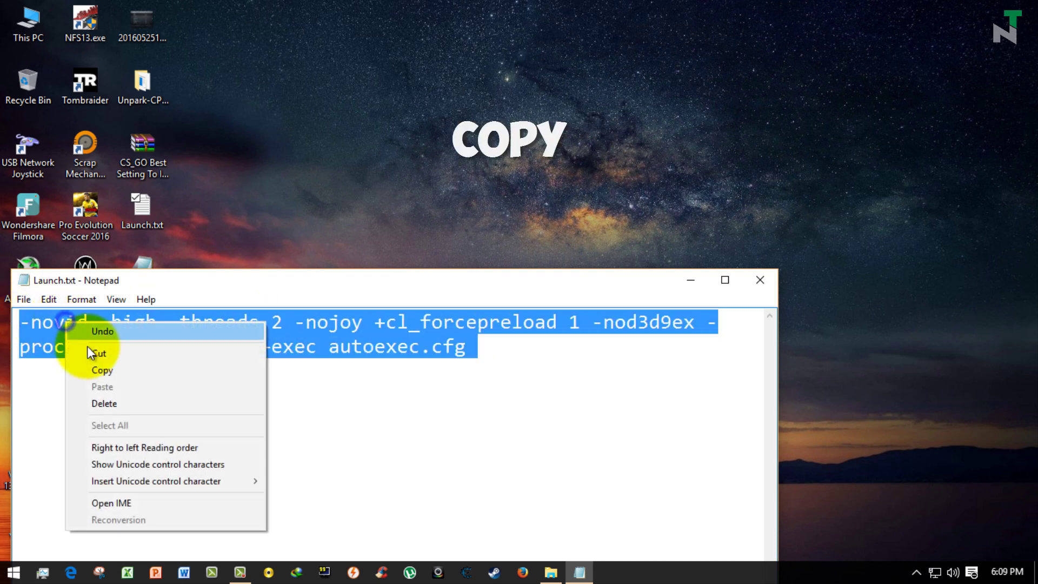
pyautogui.click(105, 368)
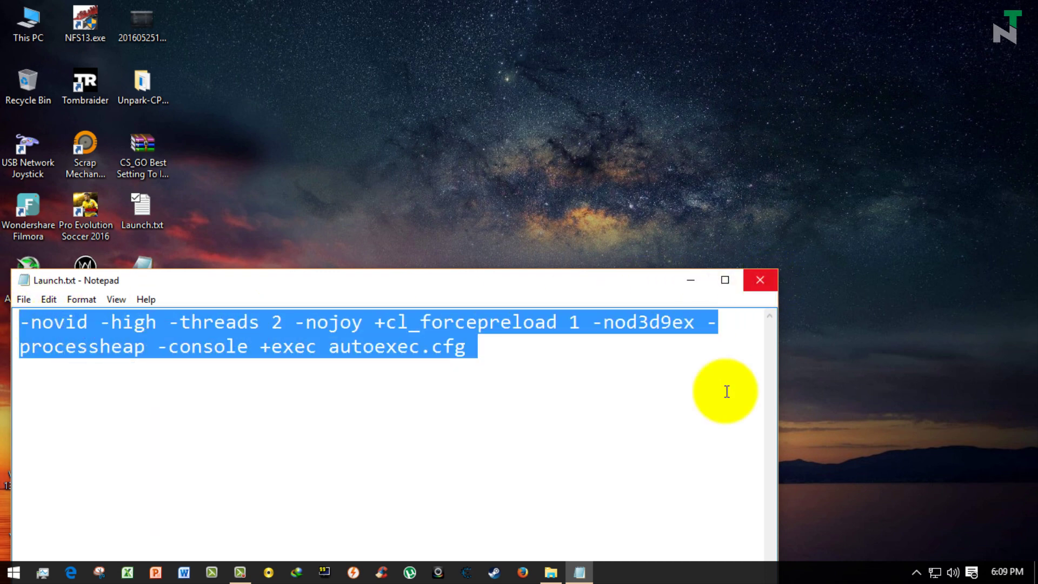
pyautogui.click(757, 283)
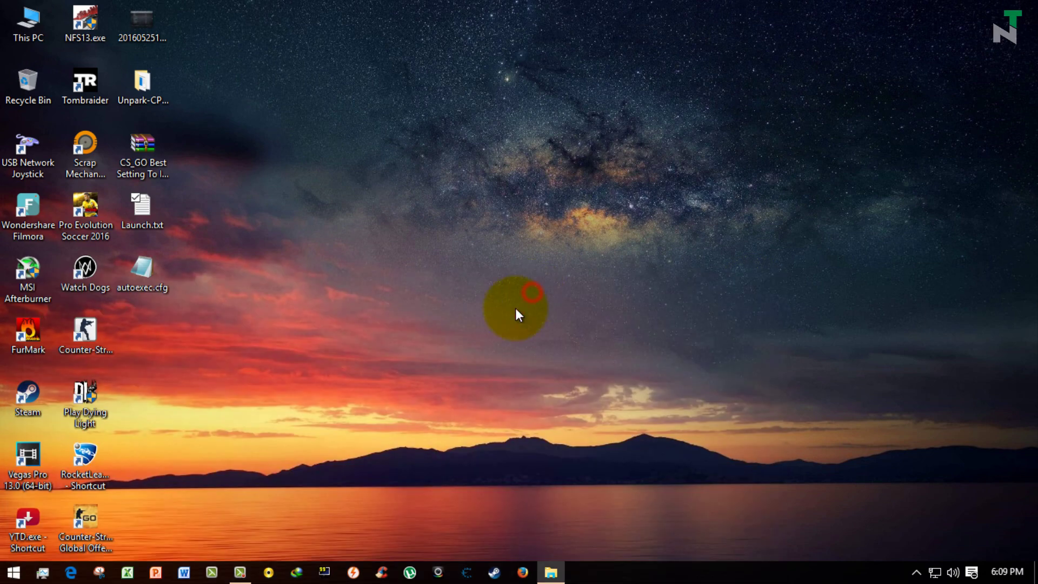
# - Switch to Steam, show the library in Games Details view and open the properties of Counter-Strike: Global Offensive
pyautogui.click(494, 573)
pyautogui.click(52, 17)
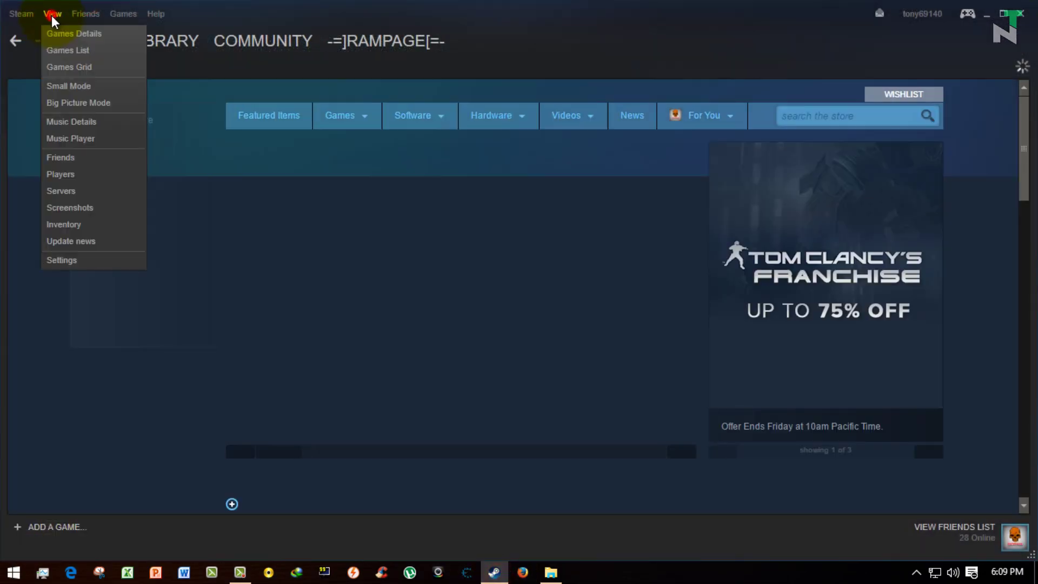
pyautogui.click(53, 30)
pyautogui.click(93, 120)
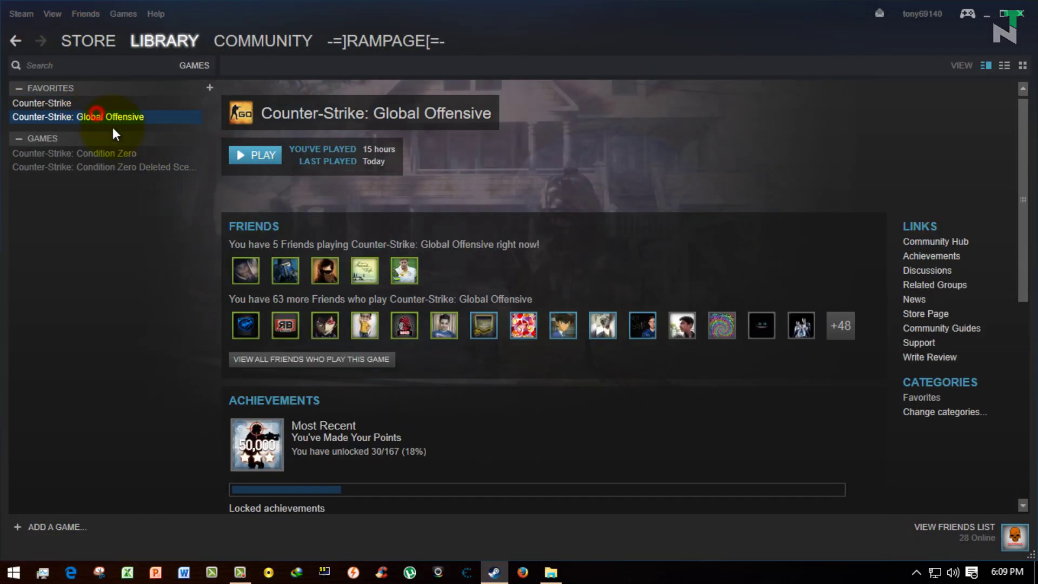
pyautogui.rightClick(82, 119)
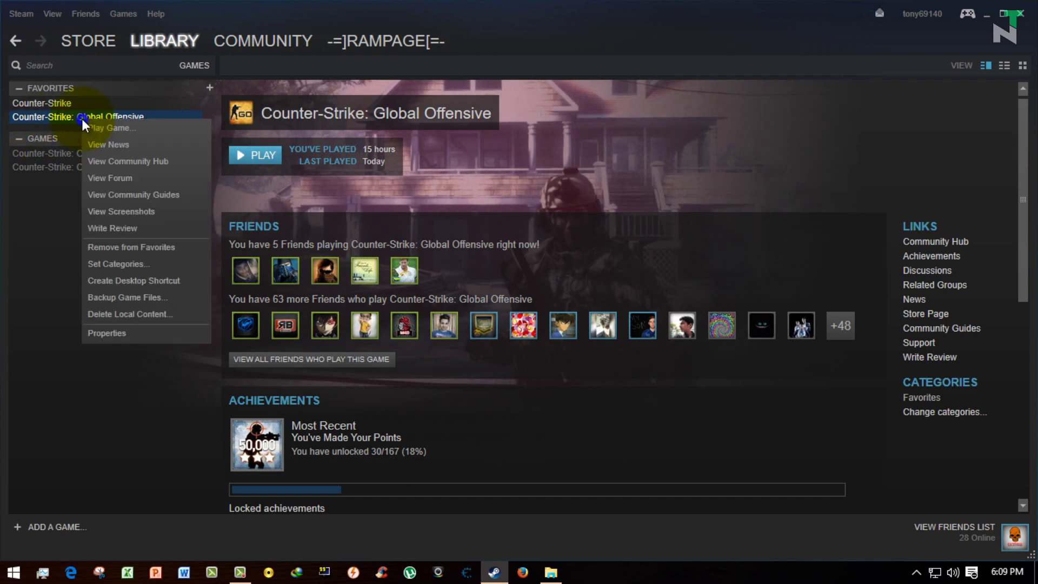
pyautogui.click(98, 334)
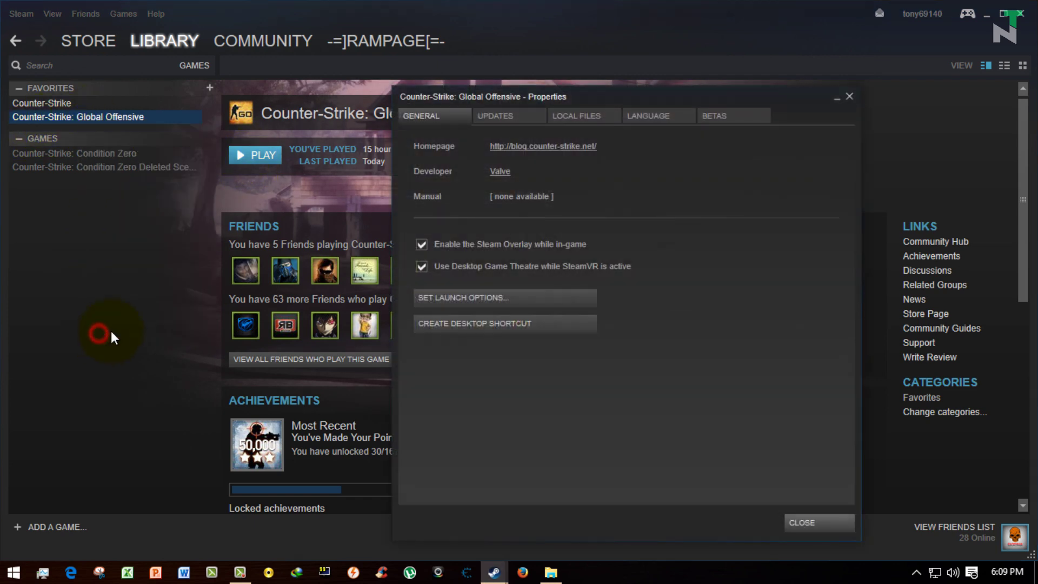
# - Set the game's launch options to "-novid -high -threads 2 -nojoy +cl_forcepreload 1 -nod3d9ex -processheap -console +exec autoexec.cfg" and close its properties
pyautogui.click(451, 298)
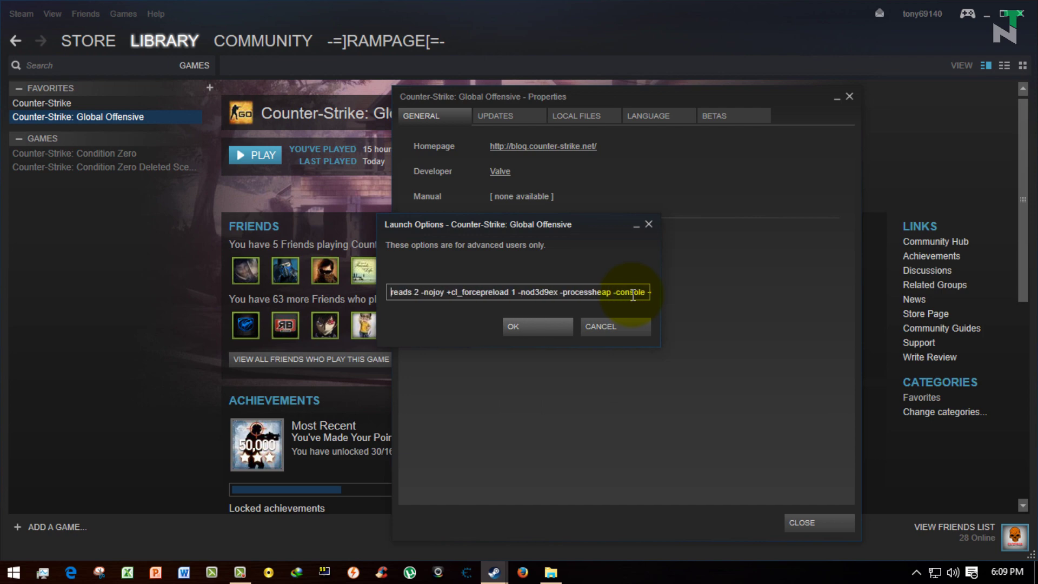
pyautogui.click(530, 325)
pyautogui.click(851, 96)
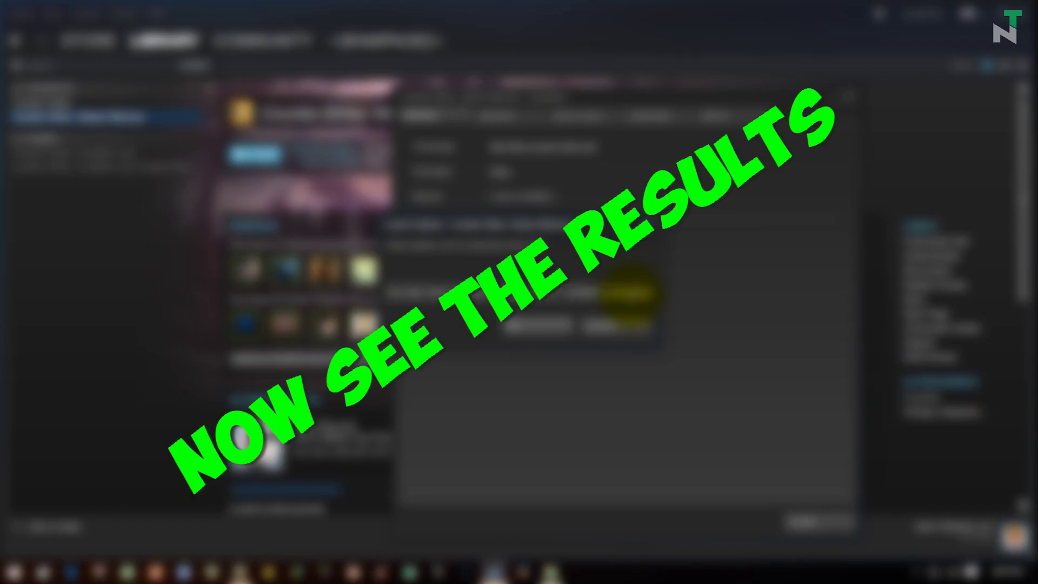
pyautogui.click(533, 327)
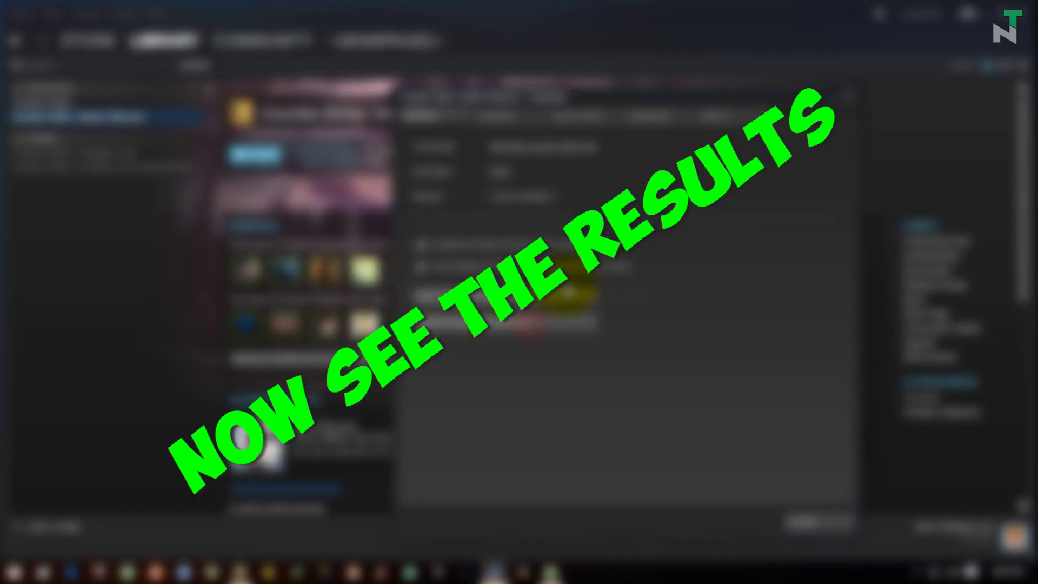
pyautogui.click(854, 100)
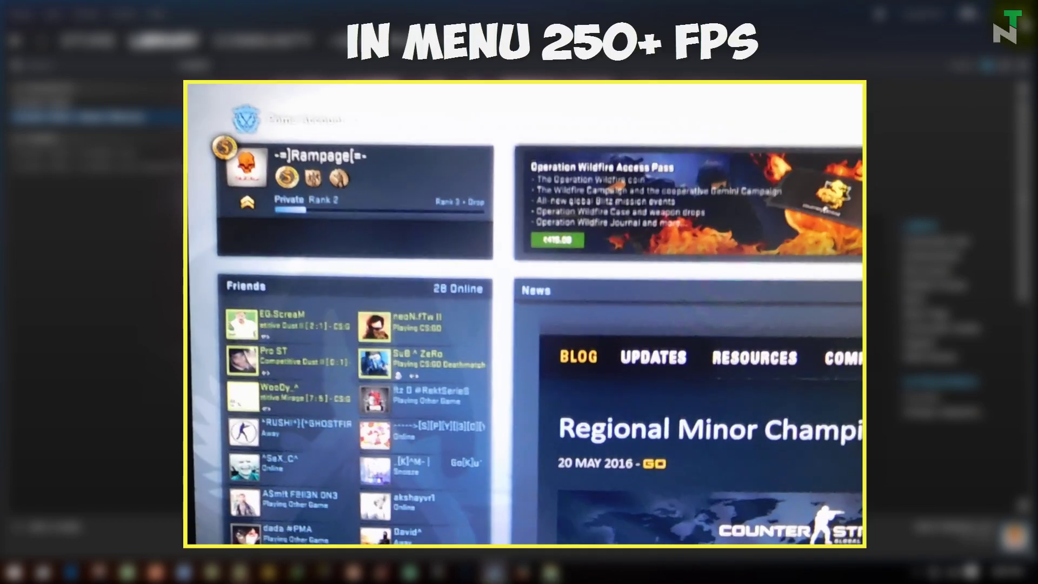